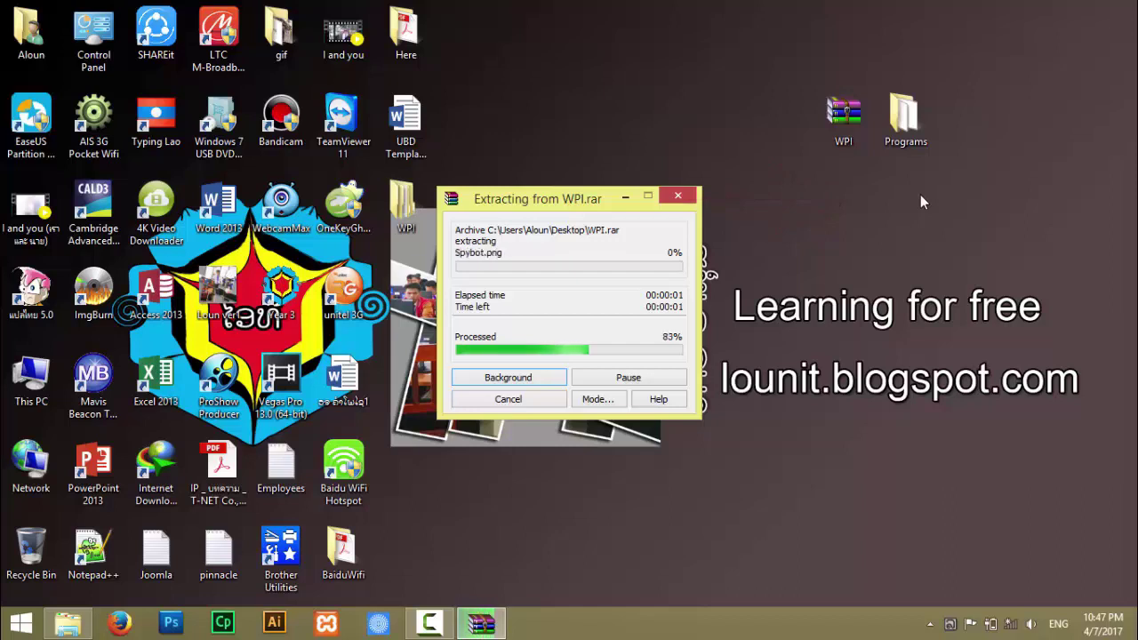
Move the extracted WPI folder beside the Programs folder on the desktop and shift the WPI archive away from it.
drag(412, 231, 797, 149)
drag(797, 82, 514, 106)
drag(840, 115, 568, 149)
click(798, 139)
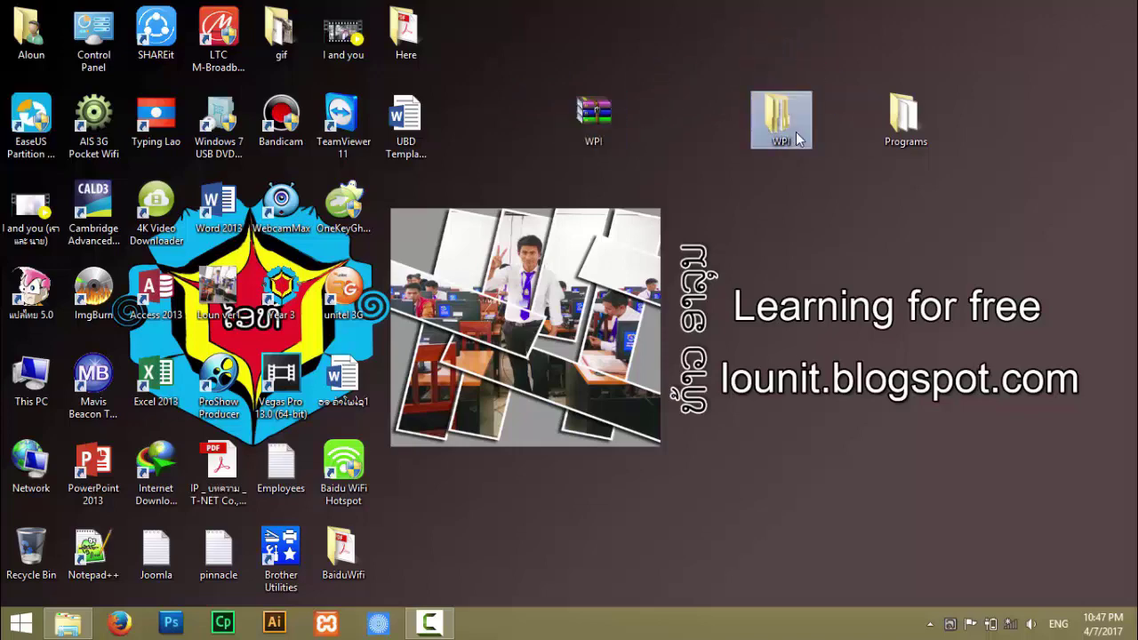
Open the Programs folder and move its window clear of the desktop folder icons.
double_click(903, 123)
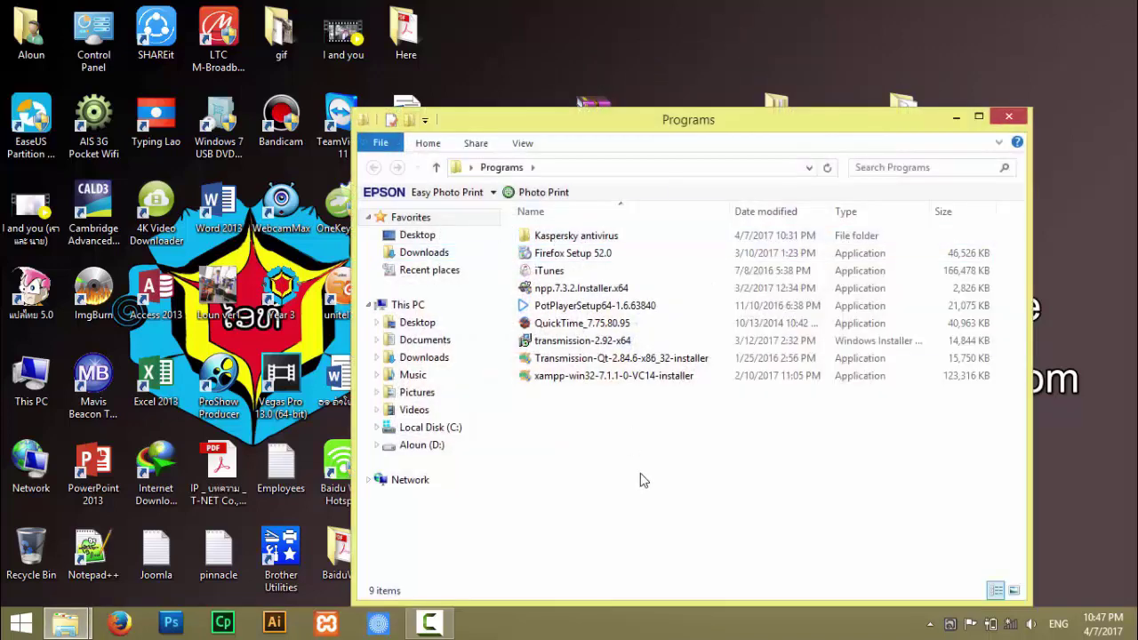
drag(638, 473, 701, 198)
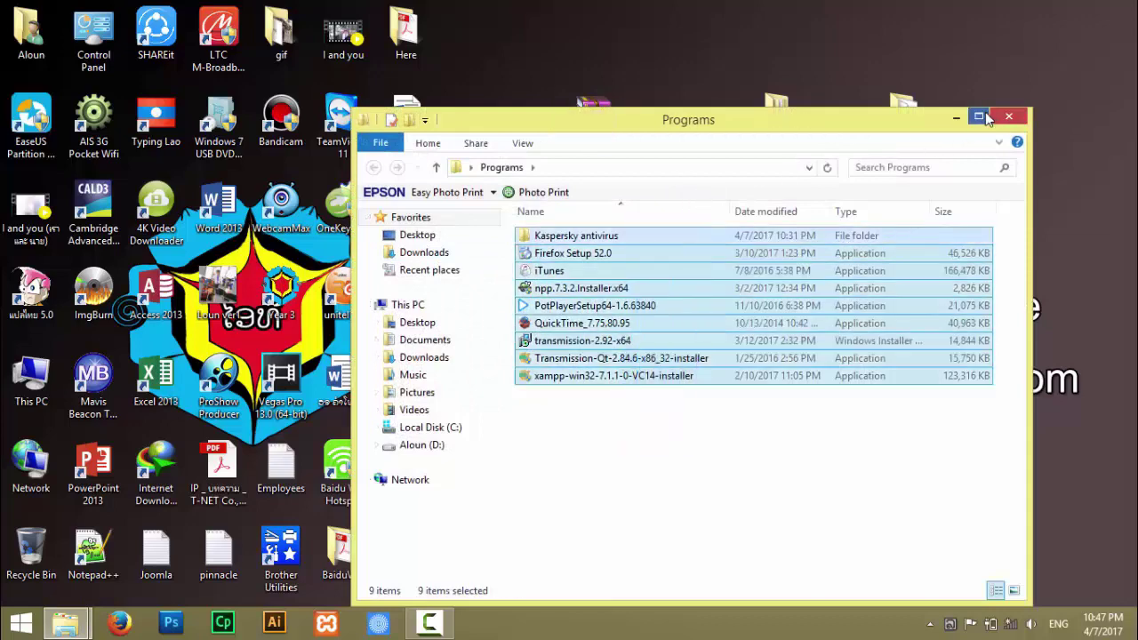
drag(929, 119, 1072, 141)
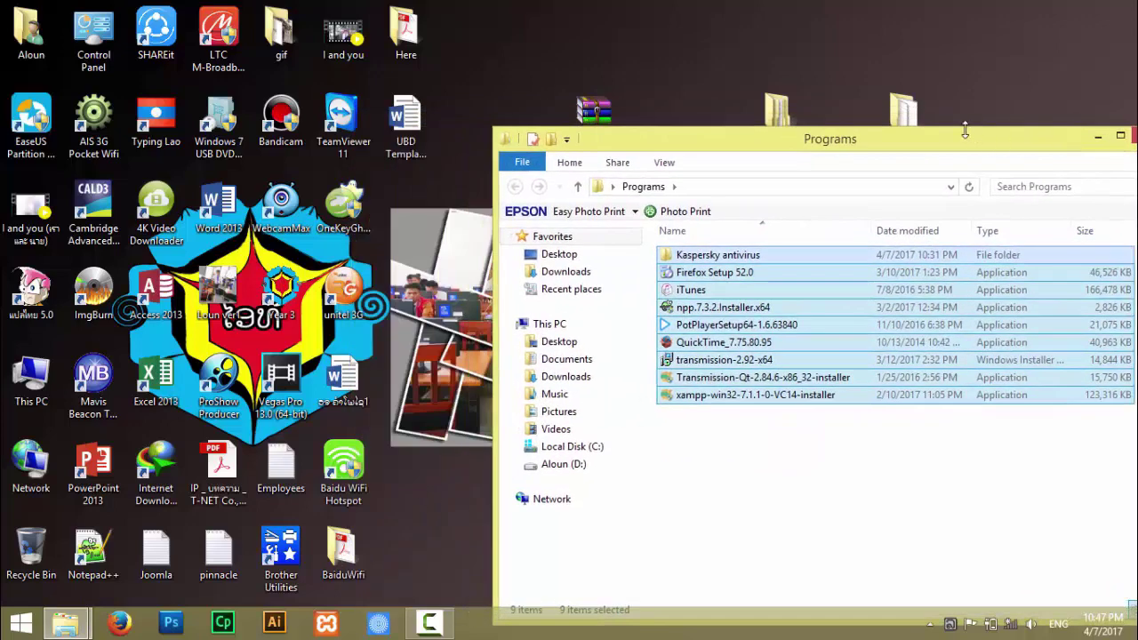
Open the Install folder inside WPI\WPI_v8.7.2 from the desktop.
double_click(776, 111)
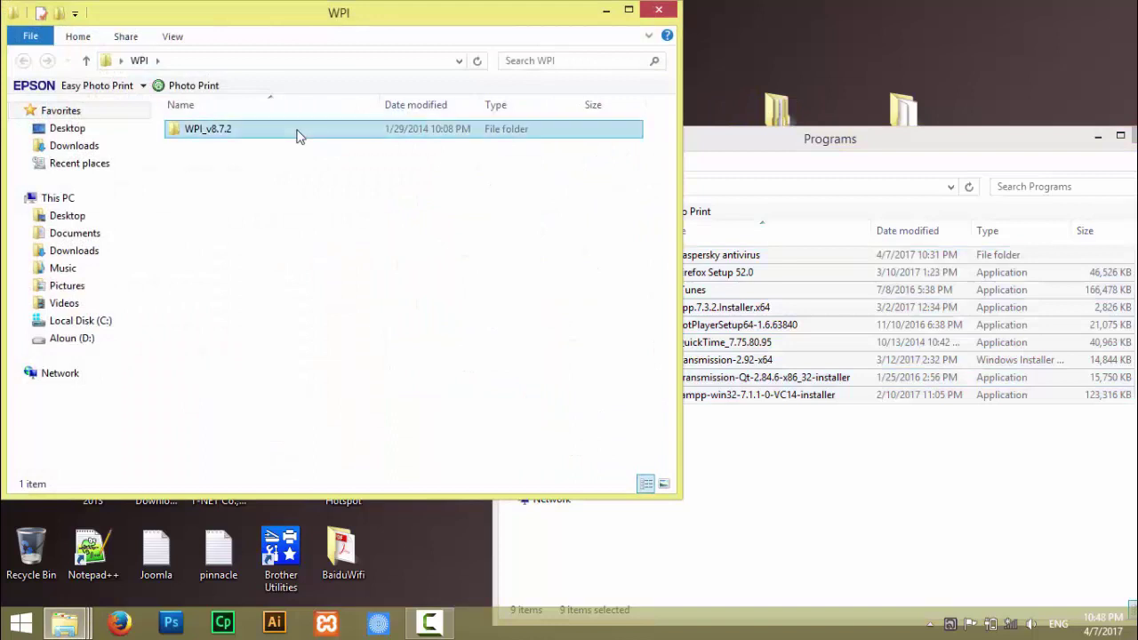
double_click(297, 133)
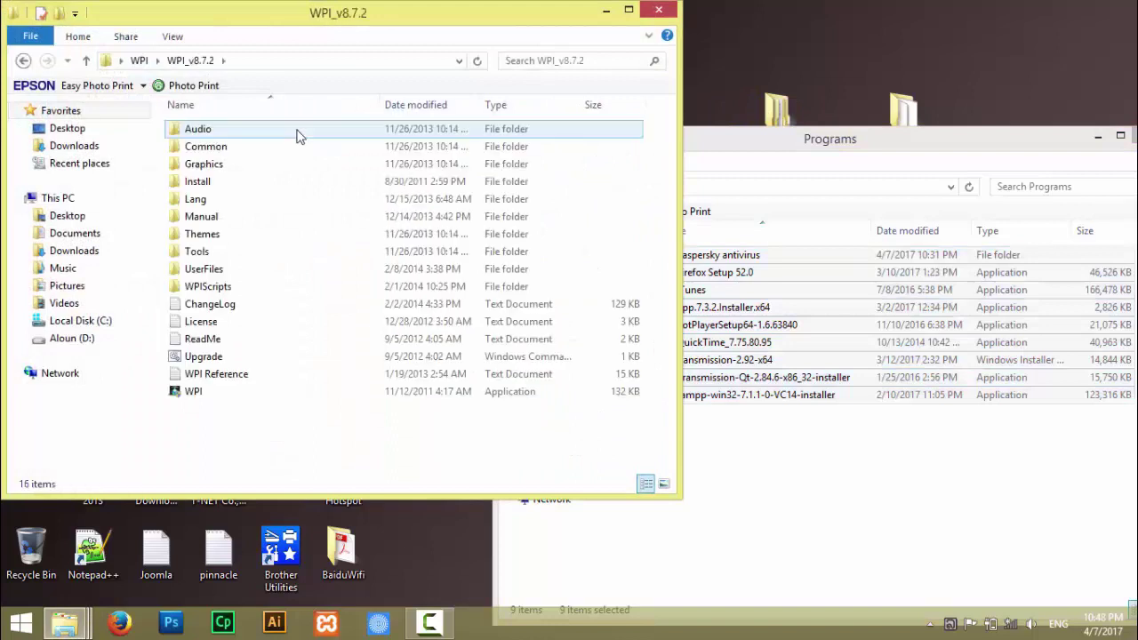
double_click(274, 190)
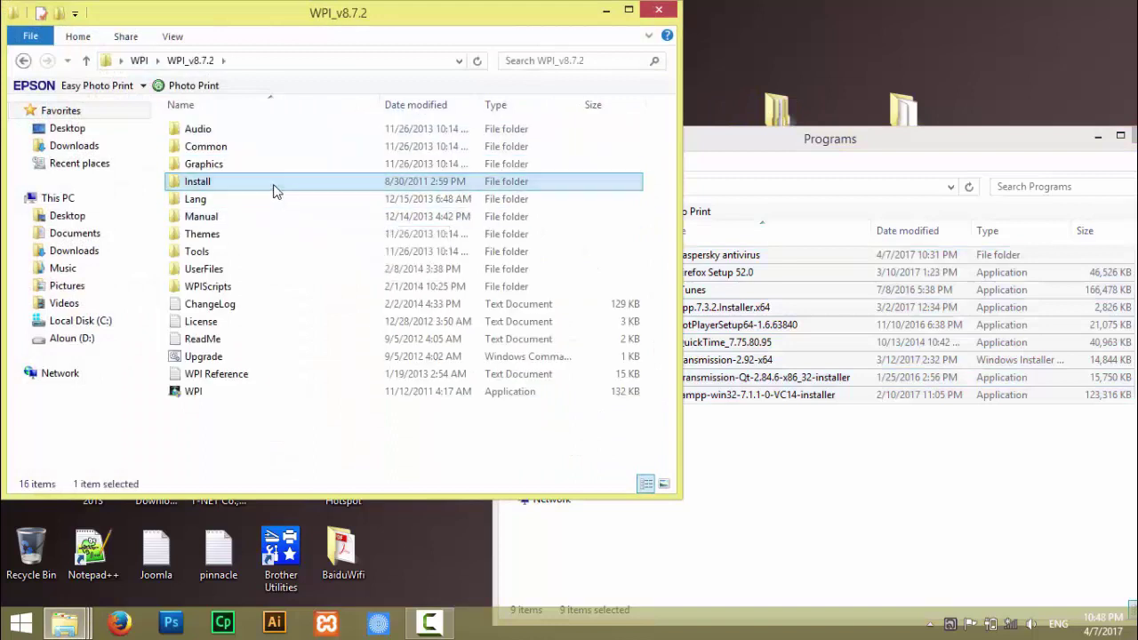
Copy all items from the Programs folder into the WPI_v8.7.2 Install folder, and close both folder windows.
click(796, 256)
key(ctrl+a)
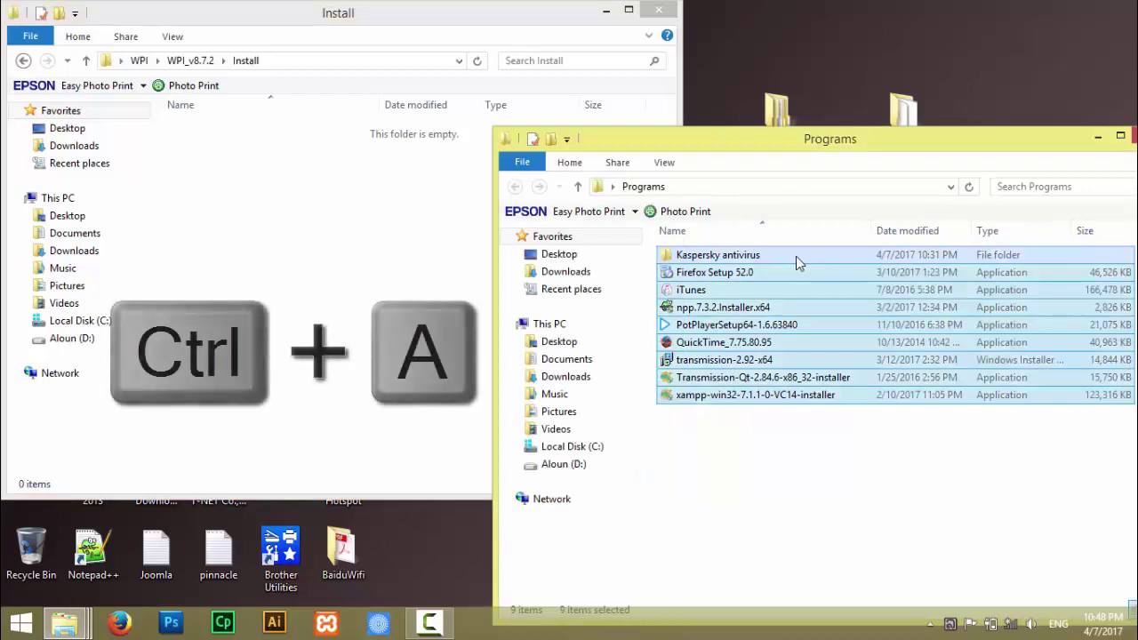
right_click(808, 300)
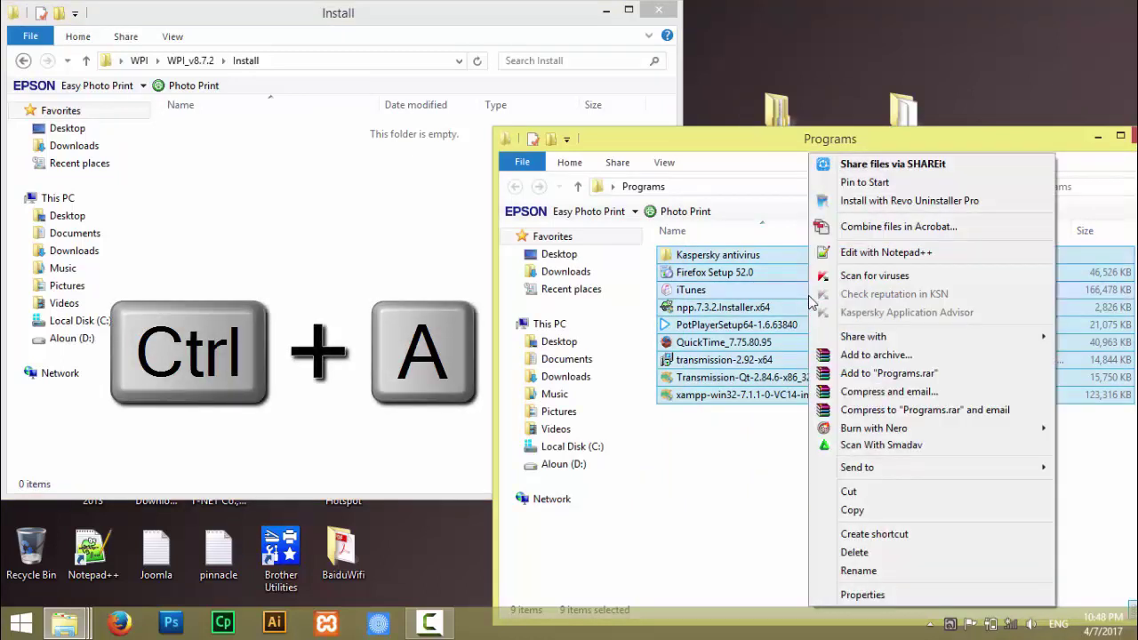
click(845, 511)
click(338, 286)
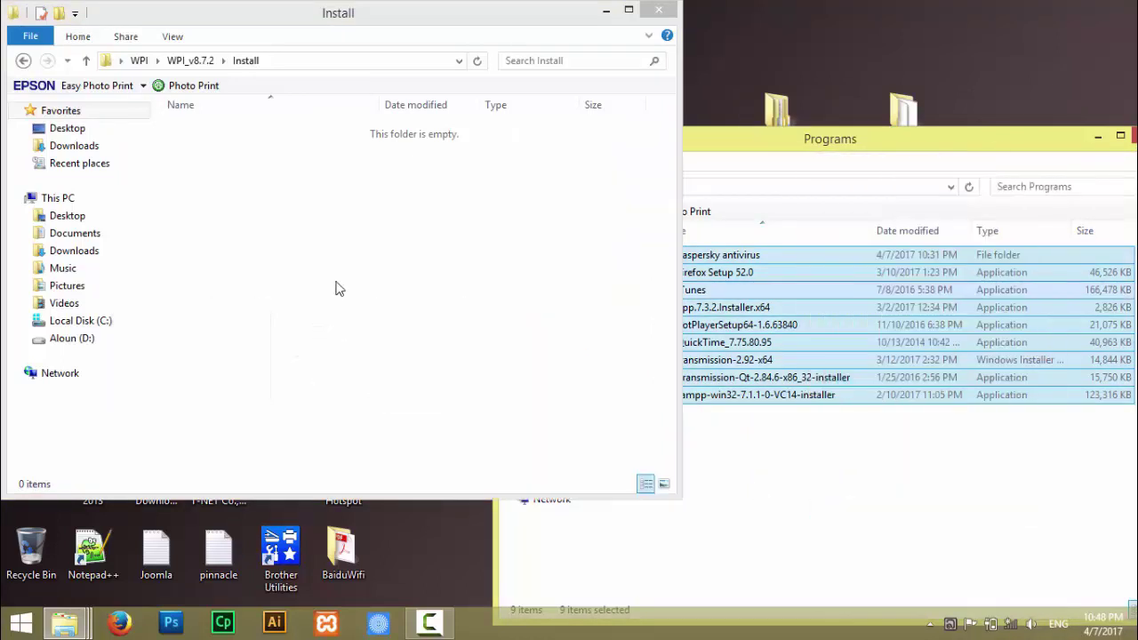
right_click(337, 283)
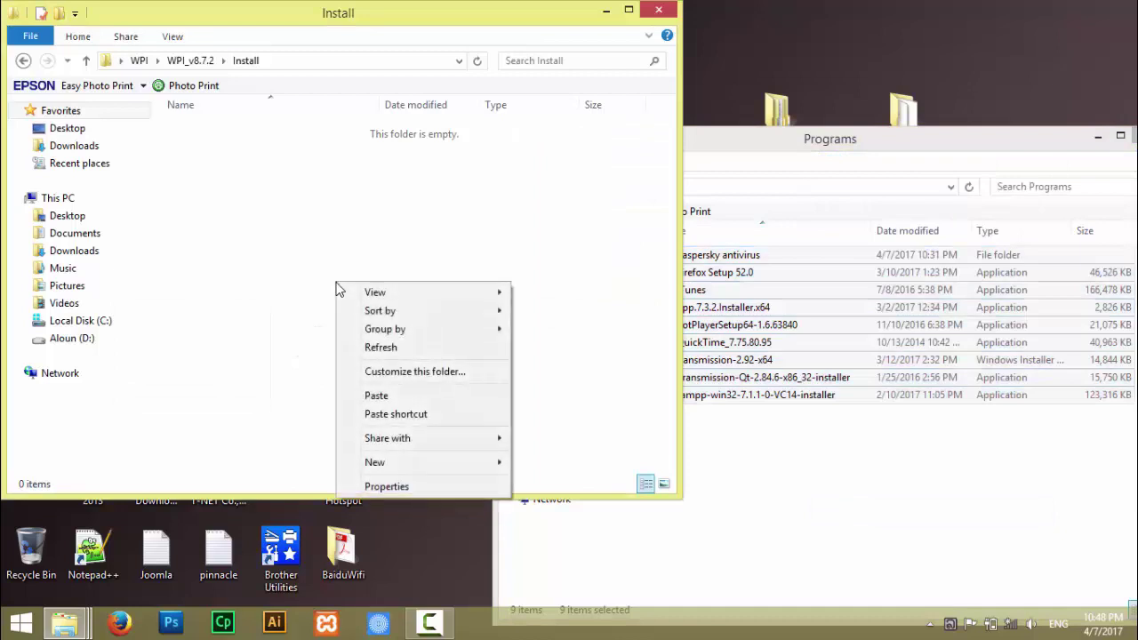
click(376, 395)
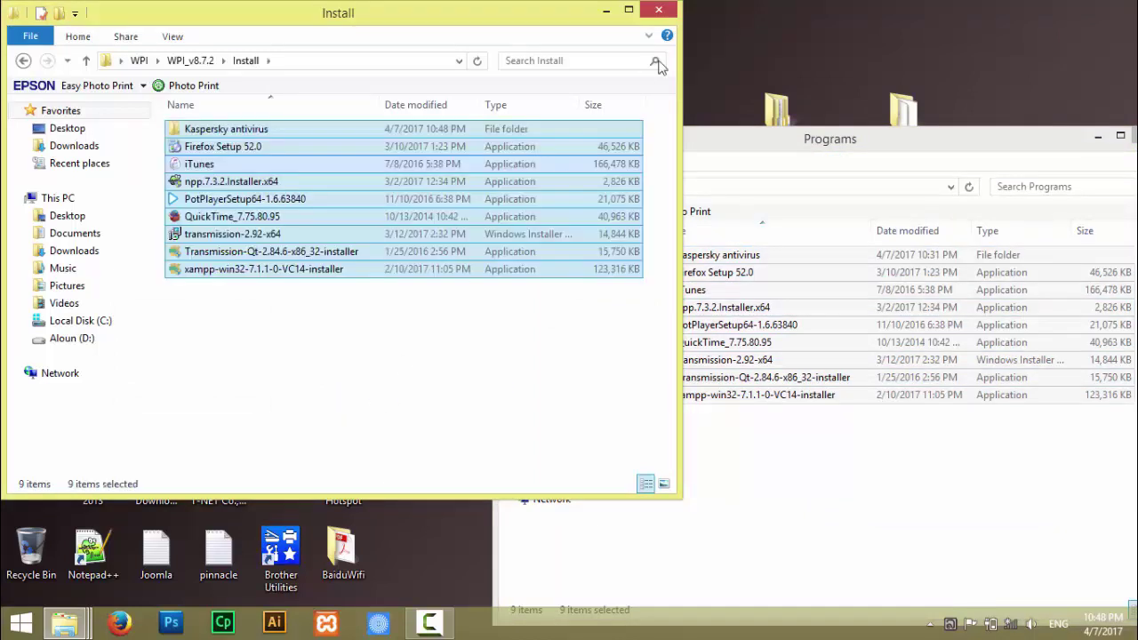
click(659, 11)
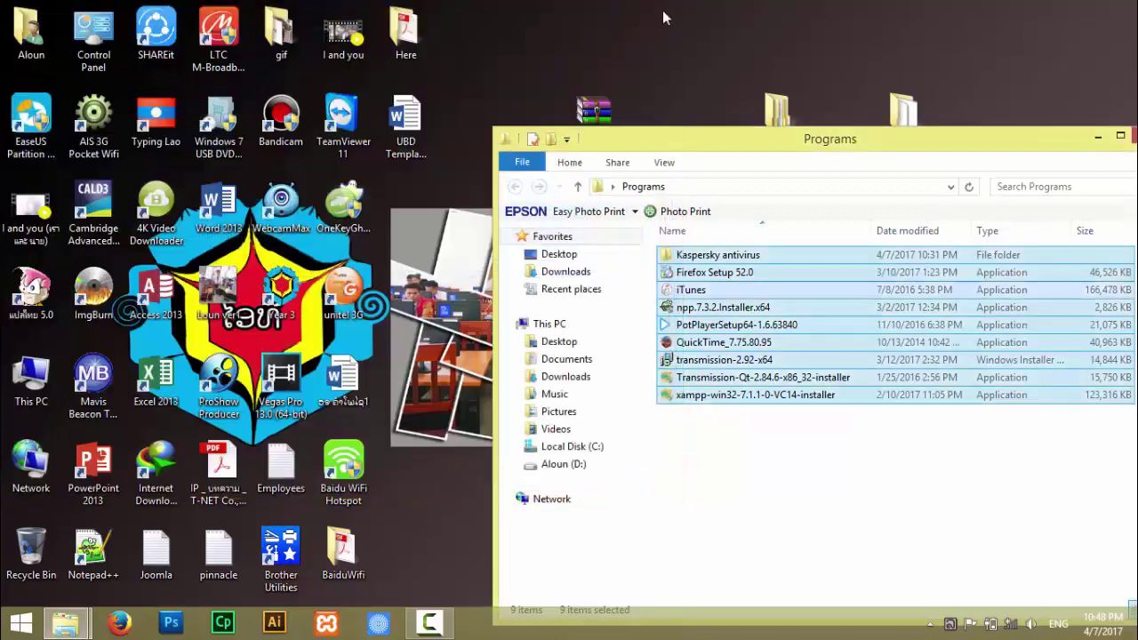
click(1120, 135)
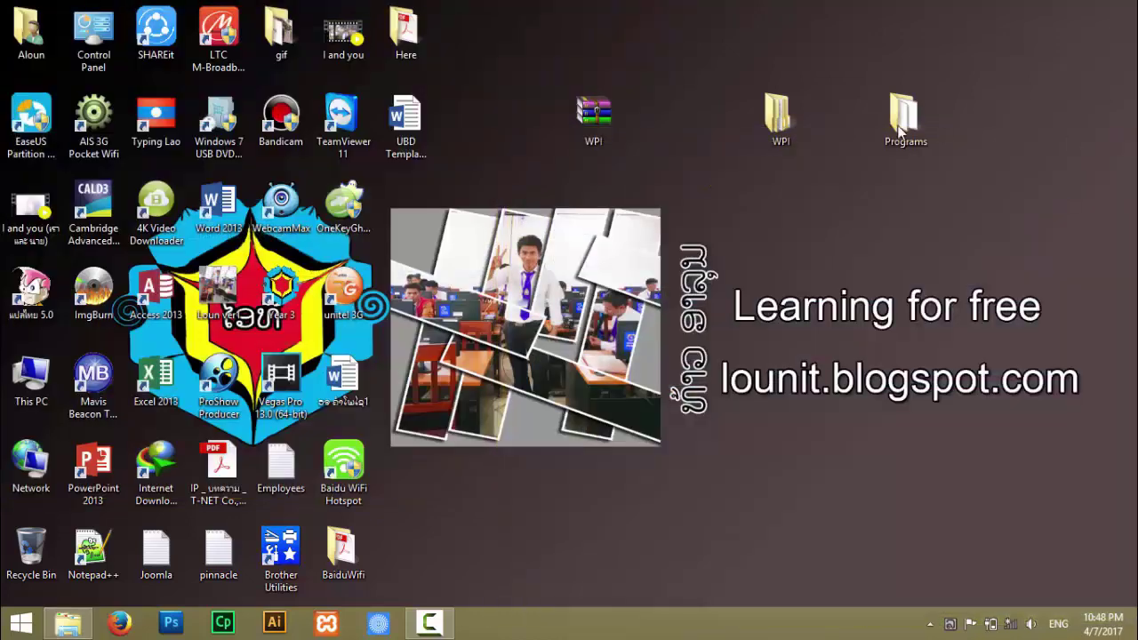
Reopen the Install folder inside WPI\WPI_v8.7.2 and check the copied program installers.
double_click(781, 120)
double_click(661, 235)
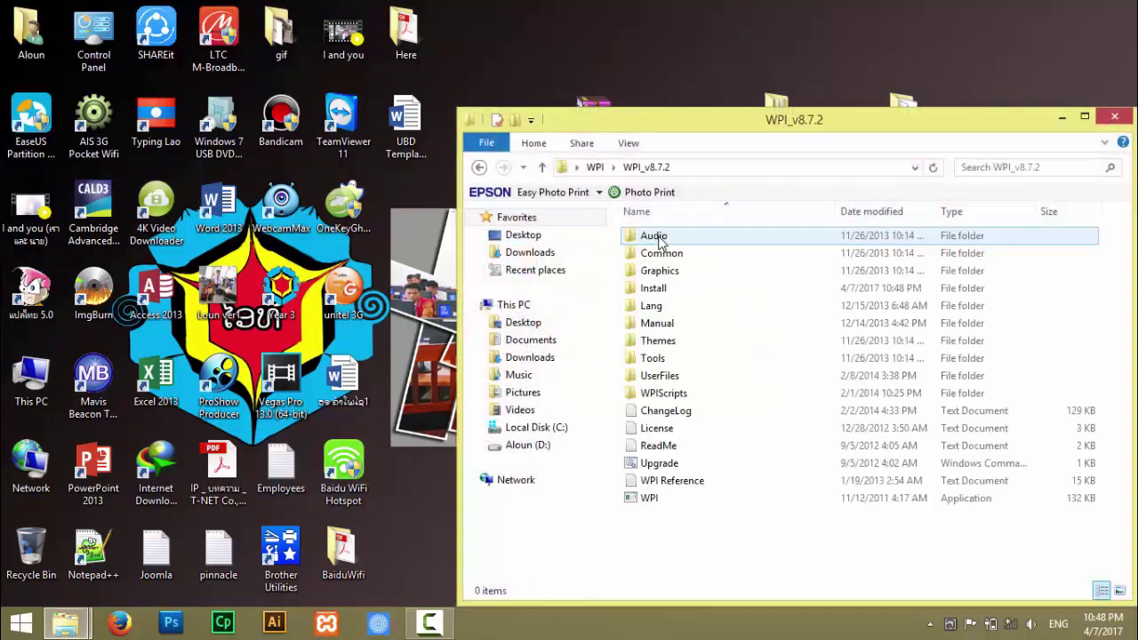
double_click(743, 290)
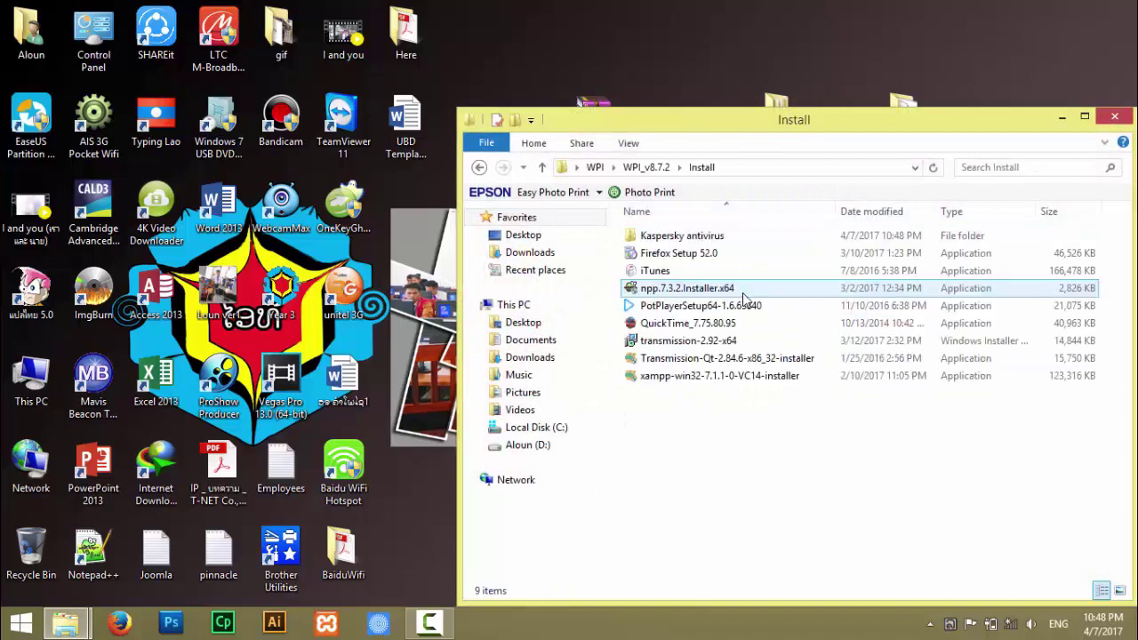
drag(752, 405, 704, 243)
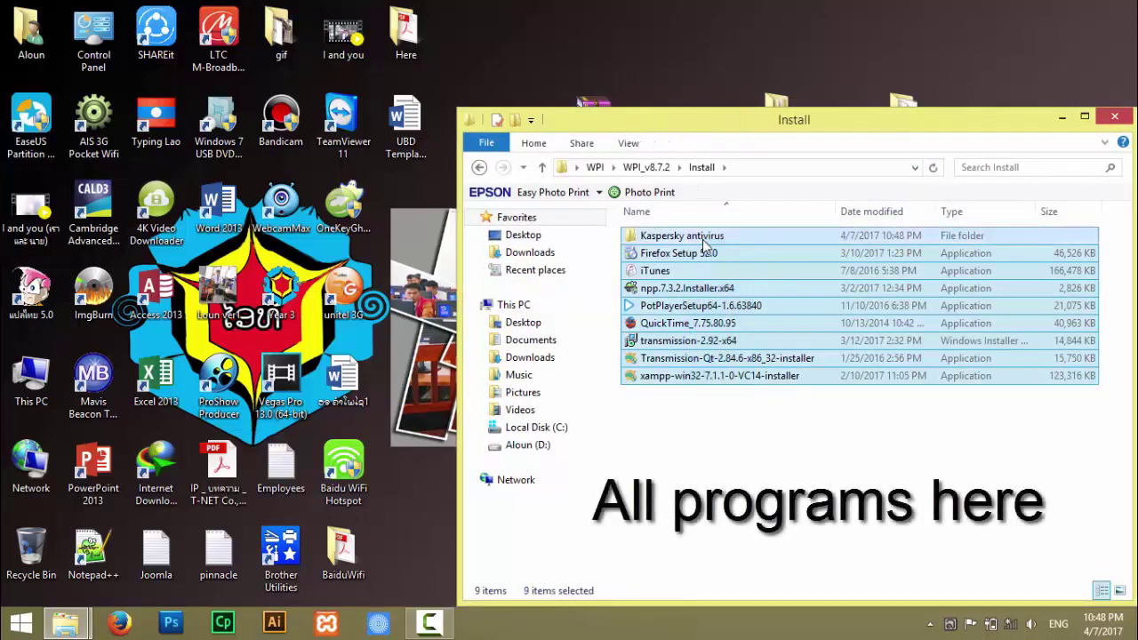
Launch the WPI application from the WPI_v8.7.2 folder and stop the installer's countdown.
click(647, 169)
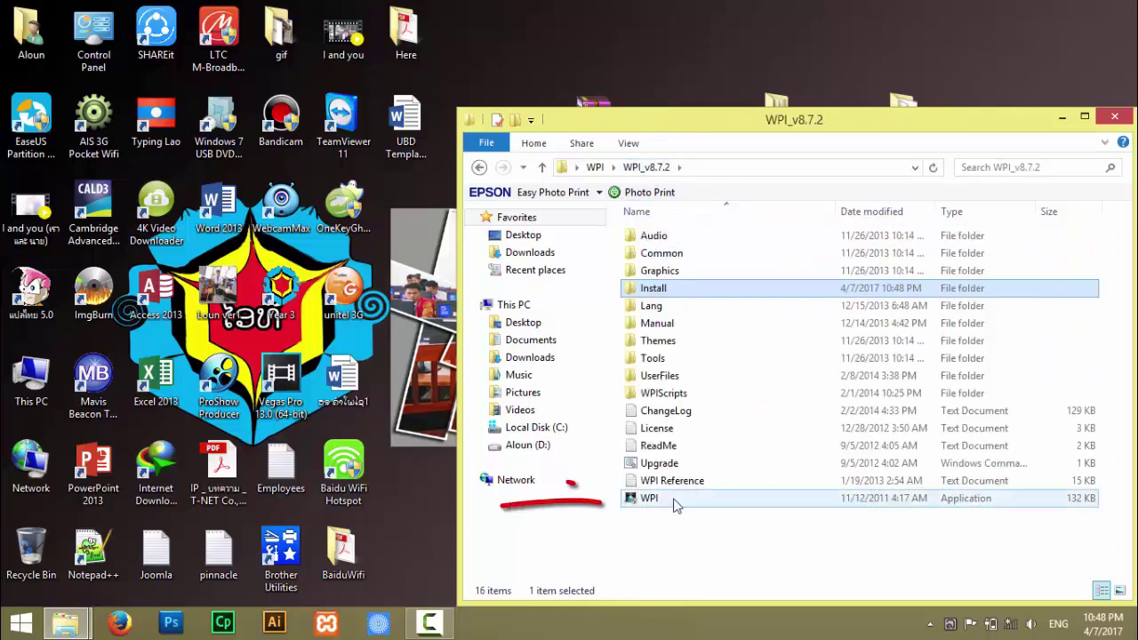
double_click(675, 500)
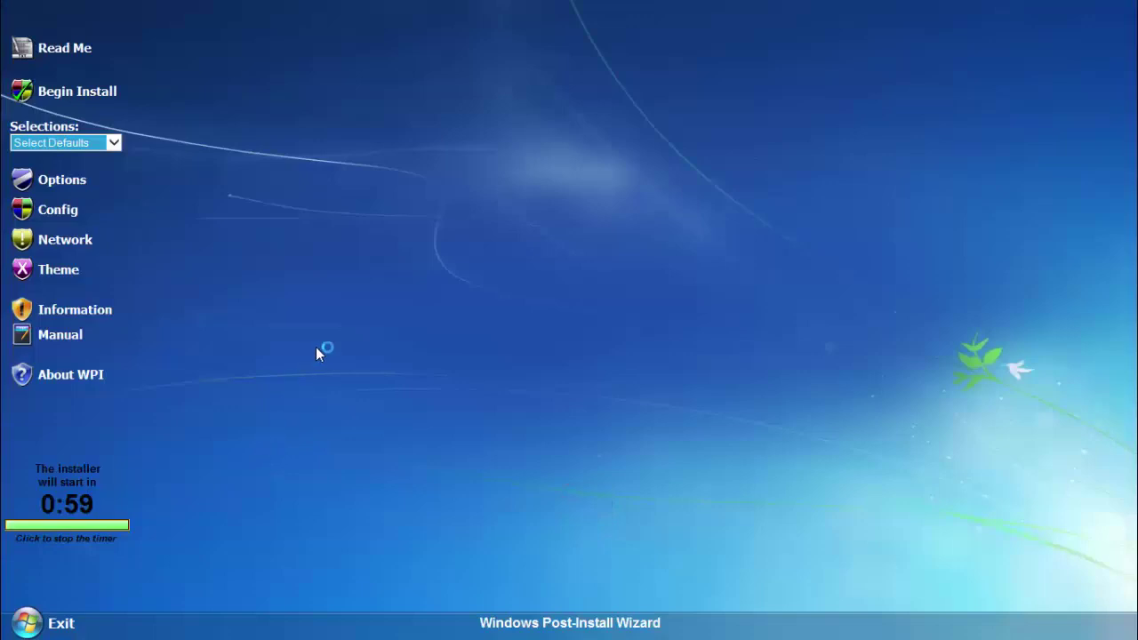
click(316, 347)
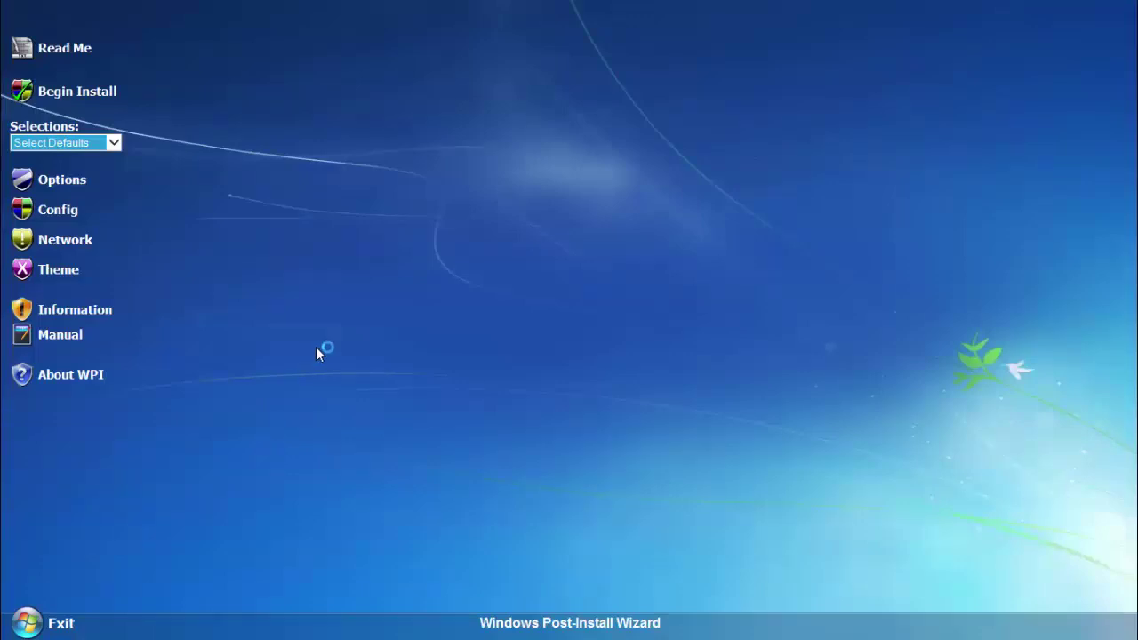
In the window options, show the window border, set the starting state to Maximized and the resolution to 800x600, and save.
click(22, 183)
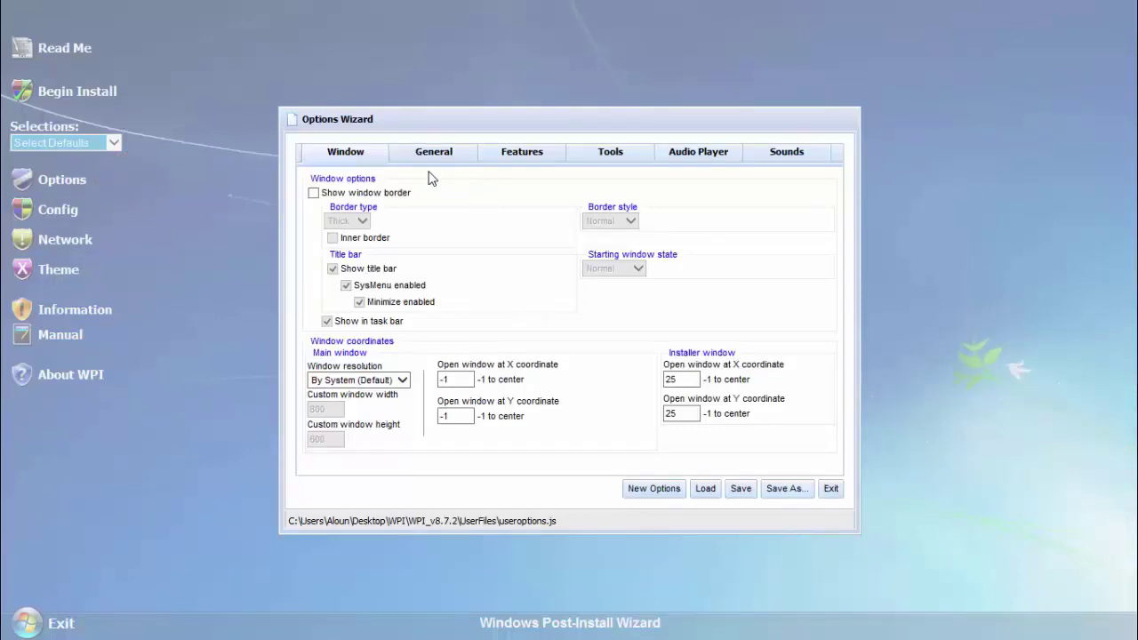
click(315, 193)
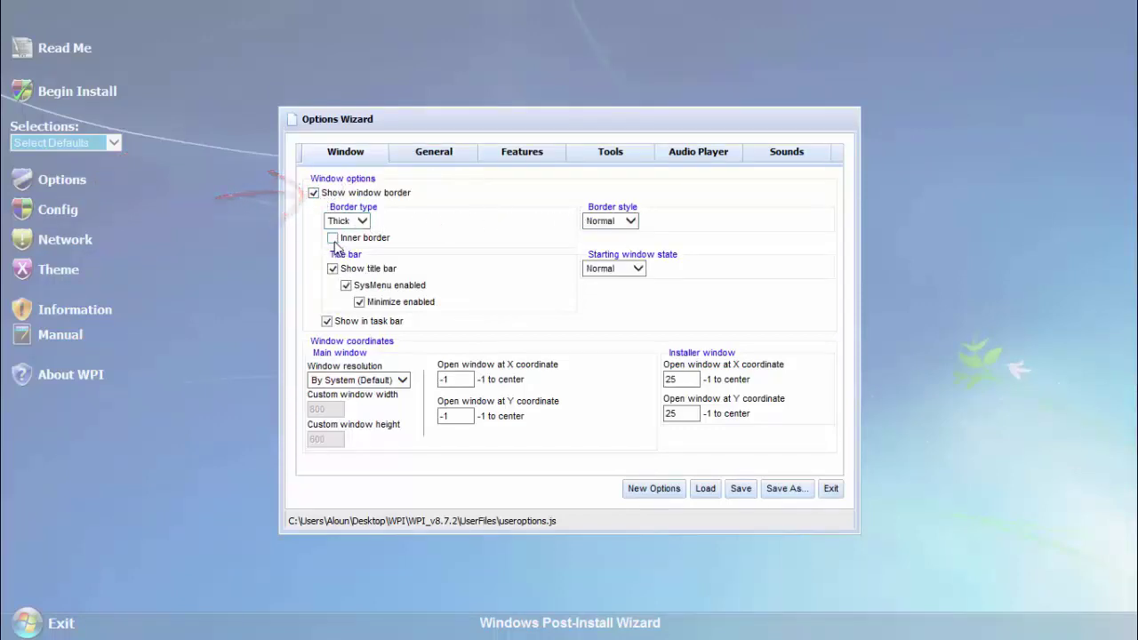
click(639, 269)
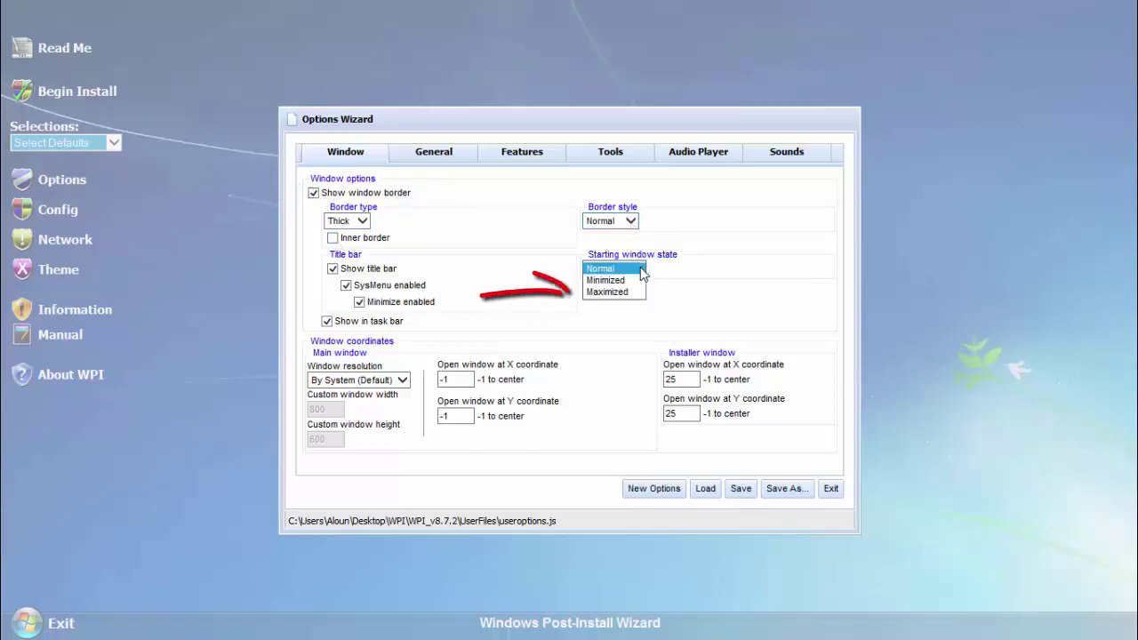
click(605, 295)
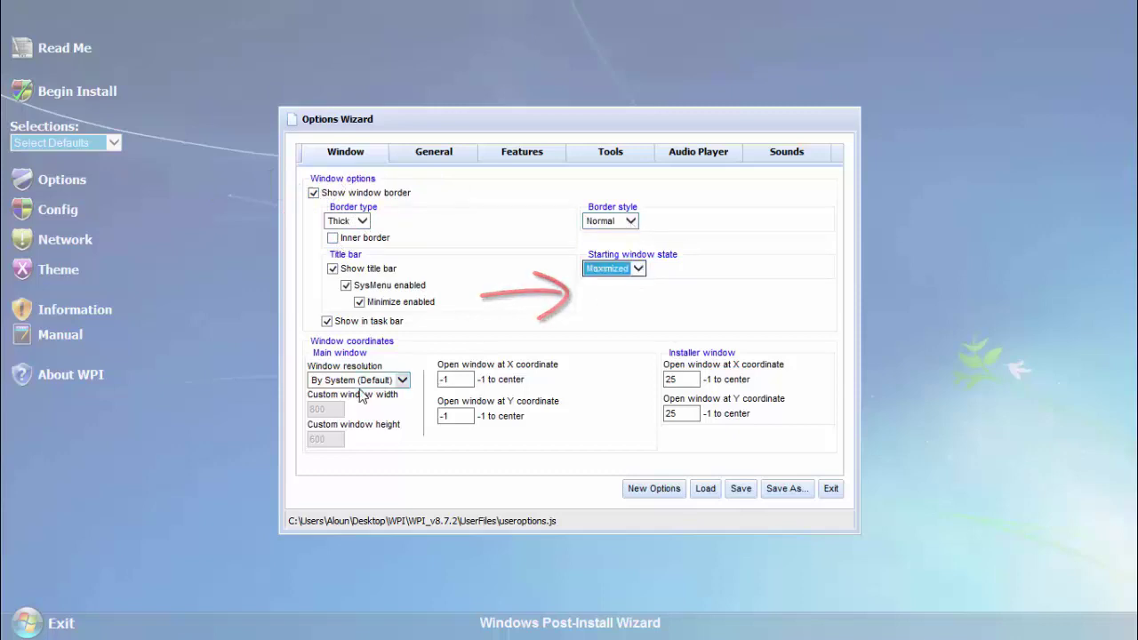
click(401, 381)
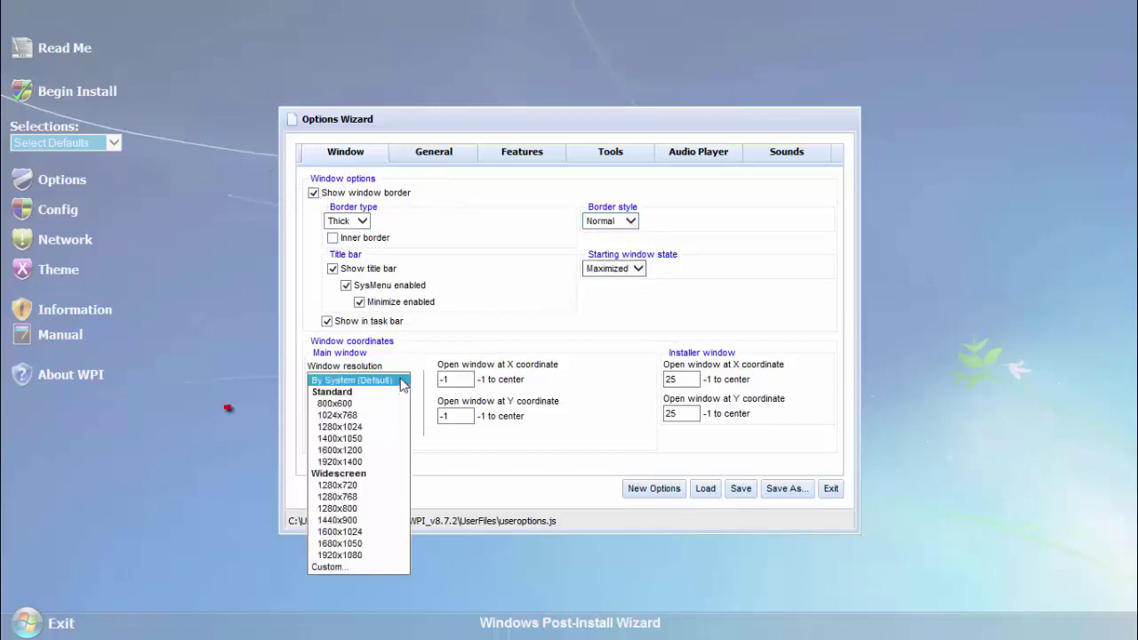
click(339, 405)
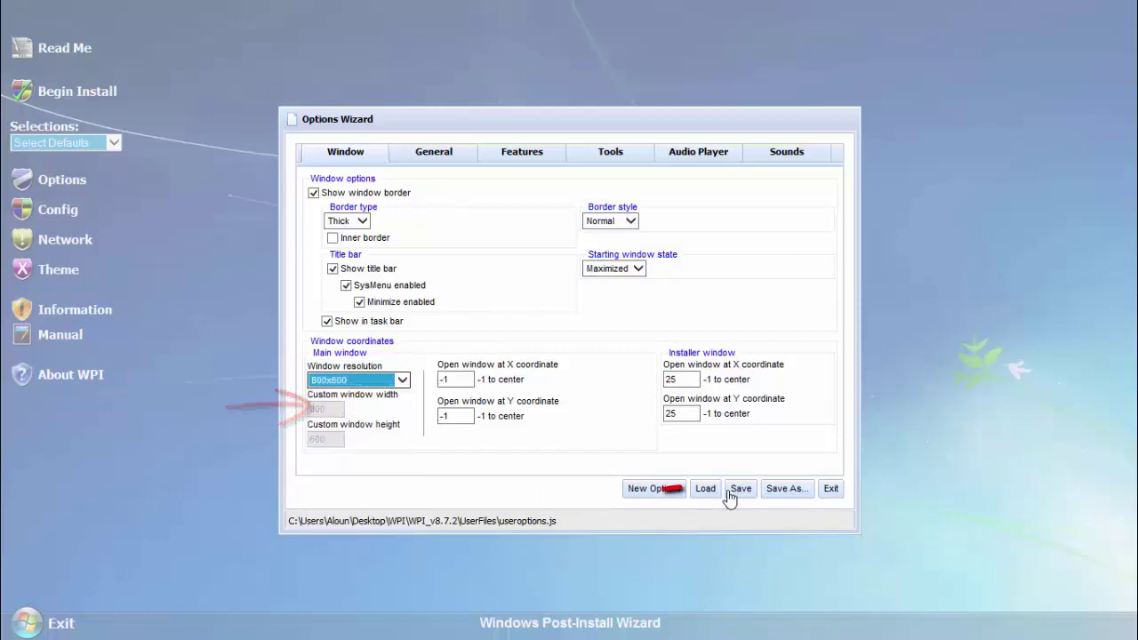
click(739, 492)
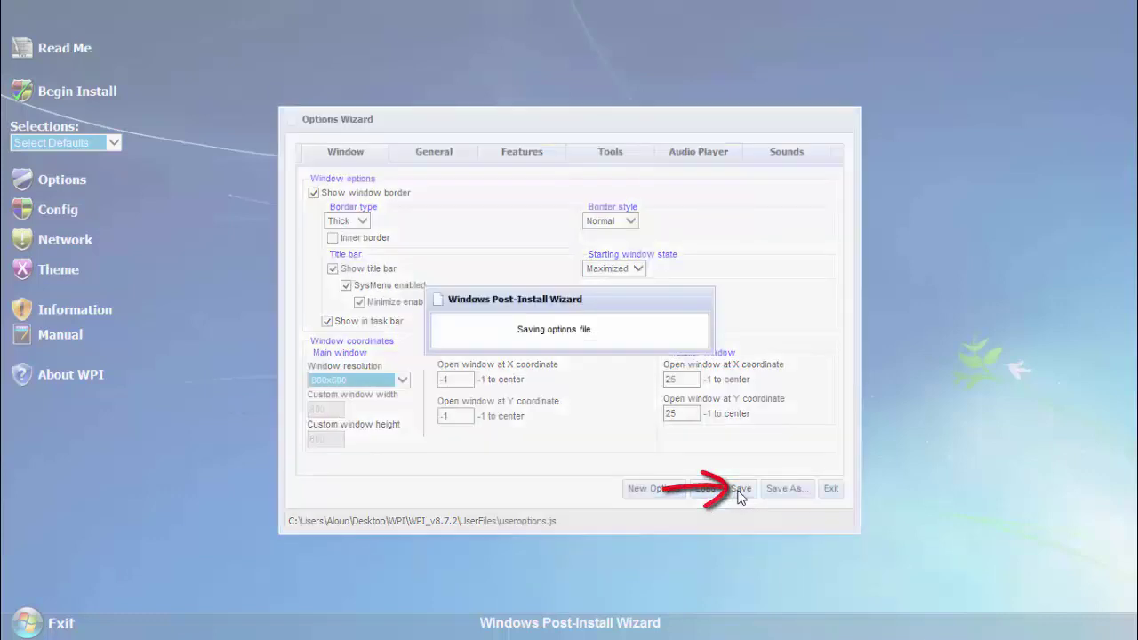
click(830, 489)
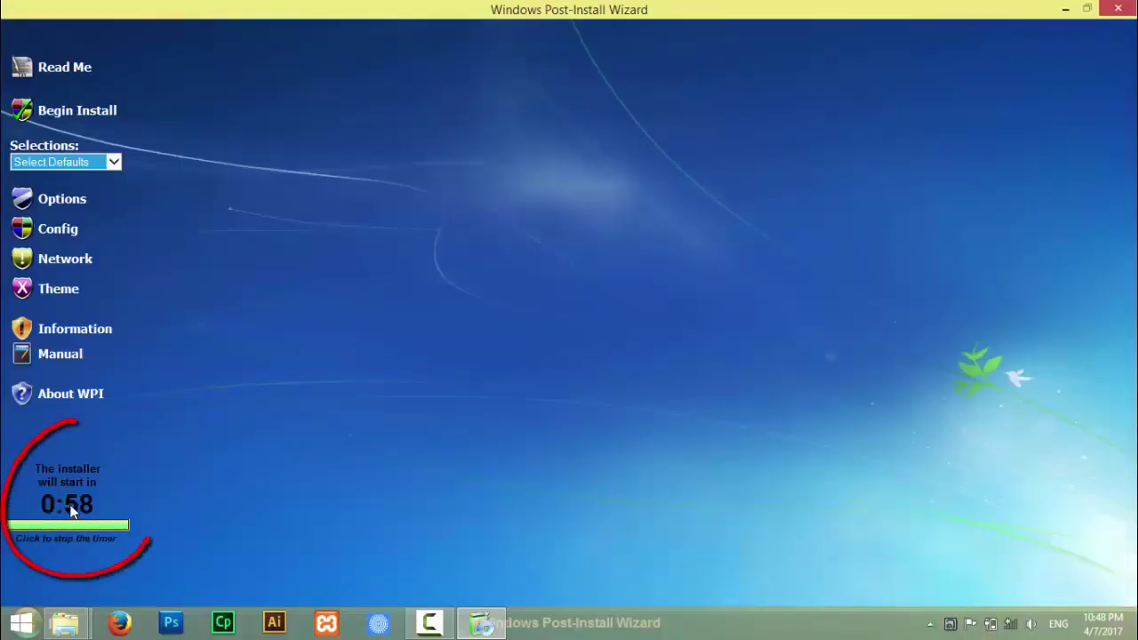
Disable the count down timer in the general options, save the options file and exit the Options Wizard.
click(26, 198)
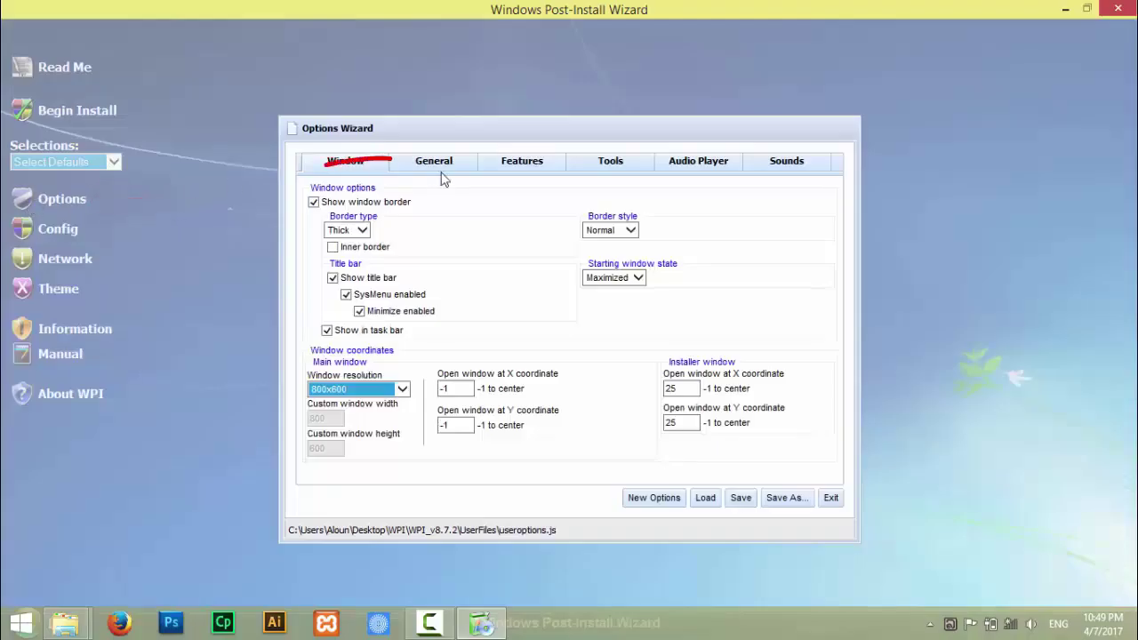
click(458, 169)
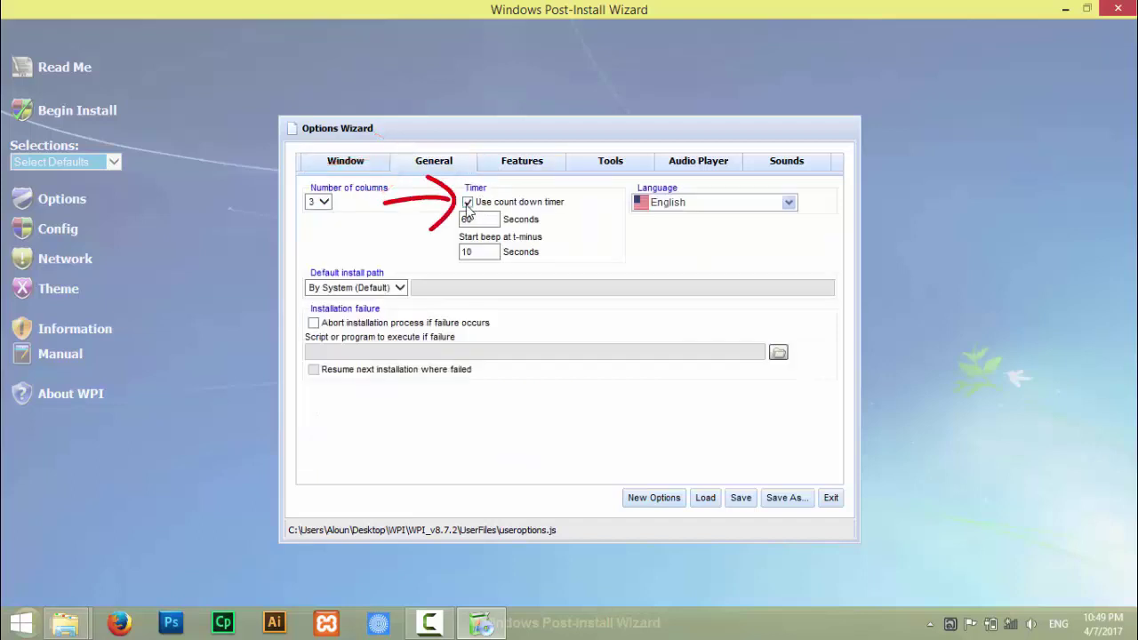
click(467, 202)
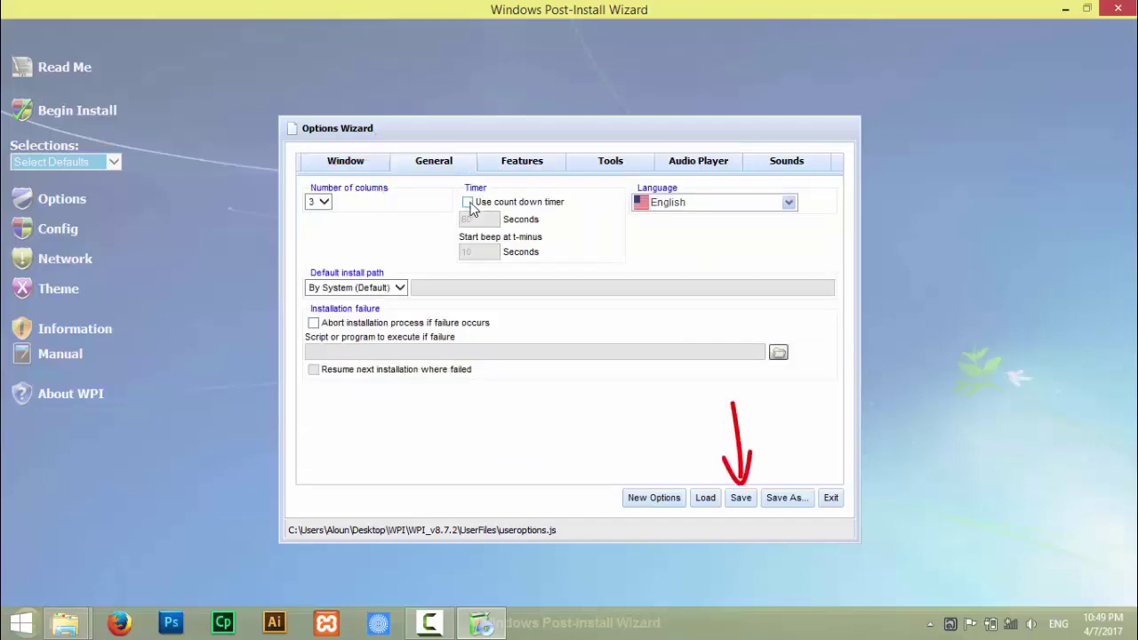
click(739, 500)
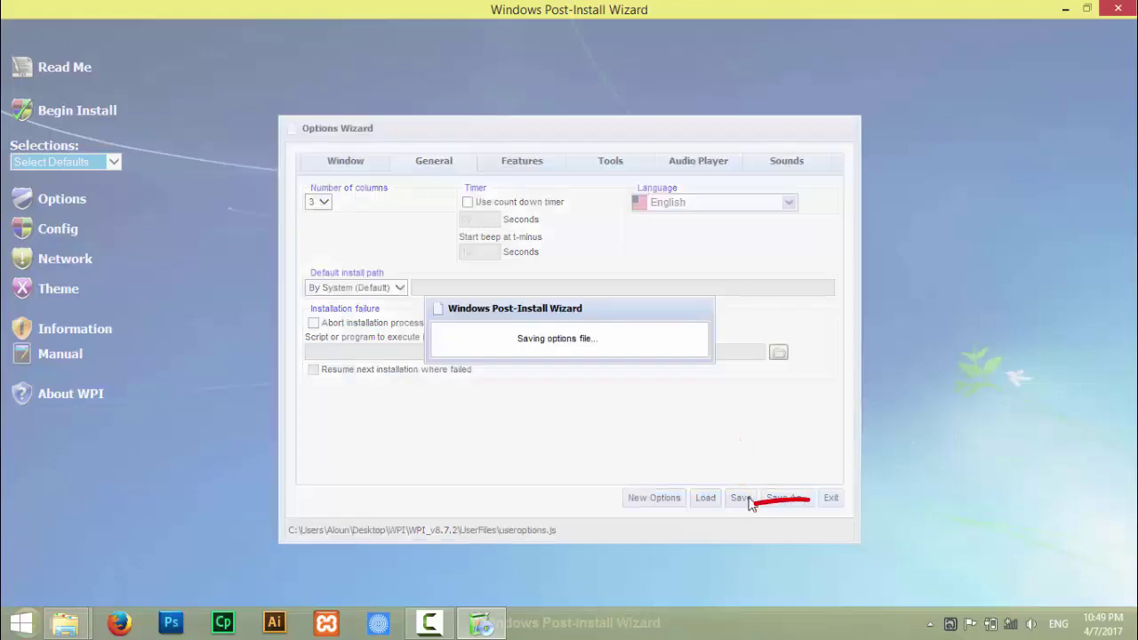
click(829, 499)
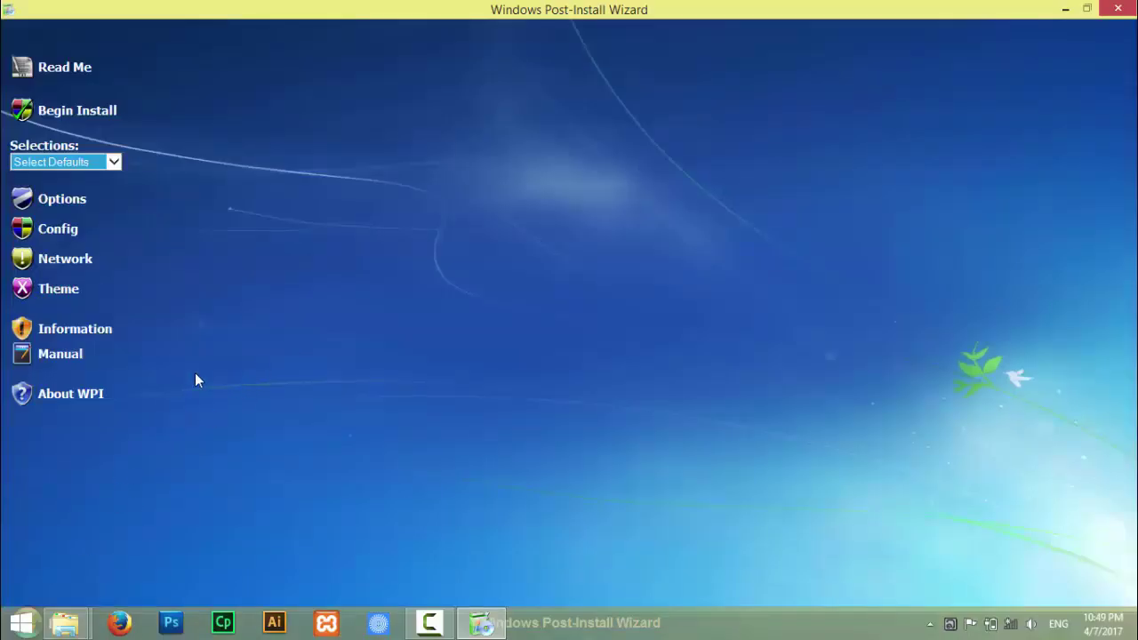
Open the Config Wizard and add a new program entry.
click(27, 231)
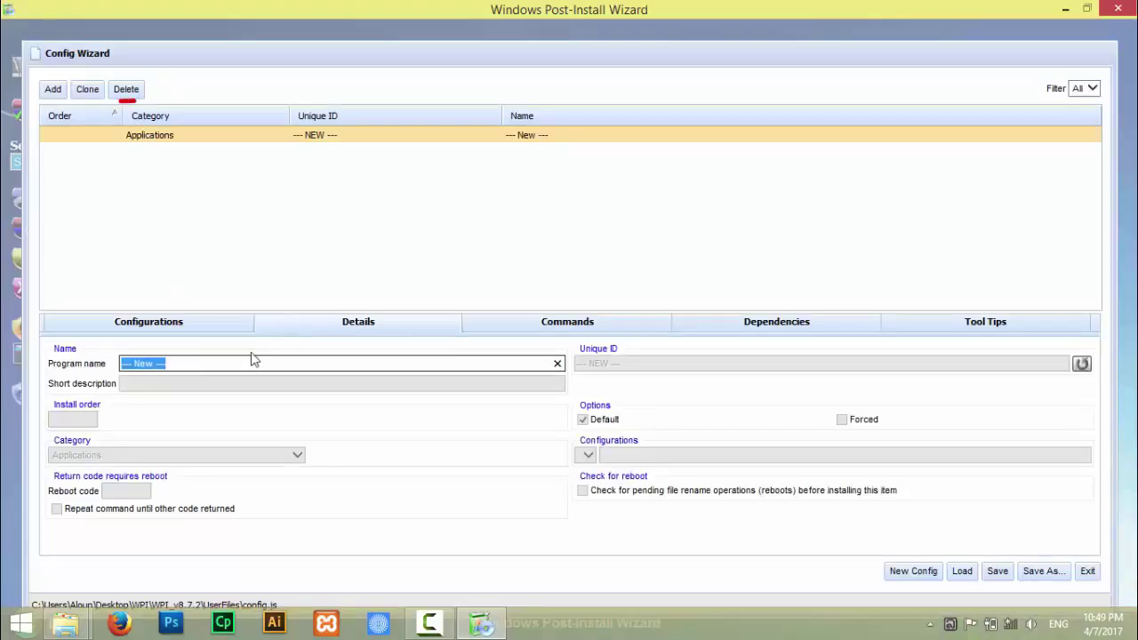
click(54, 91)
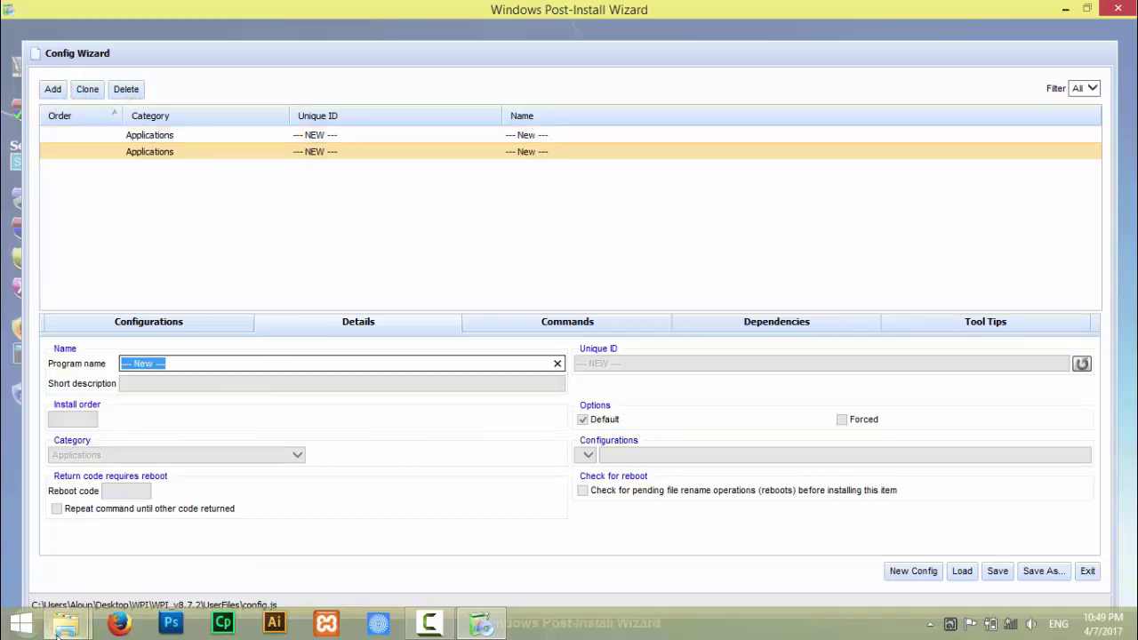
Switch to File Explorer, open the Install folder inside WPI_v8.7.2 and copy the Firefox installer's file name.
mouse_move(60, 629)
click(283, 533)
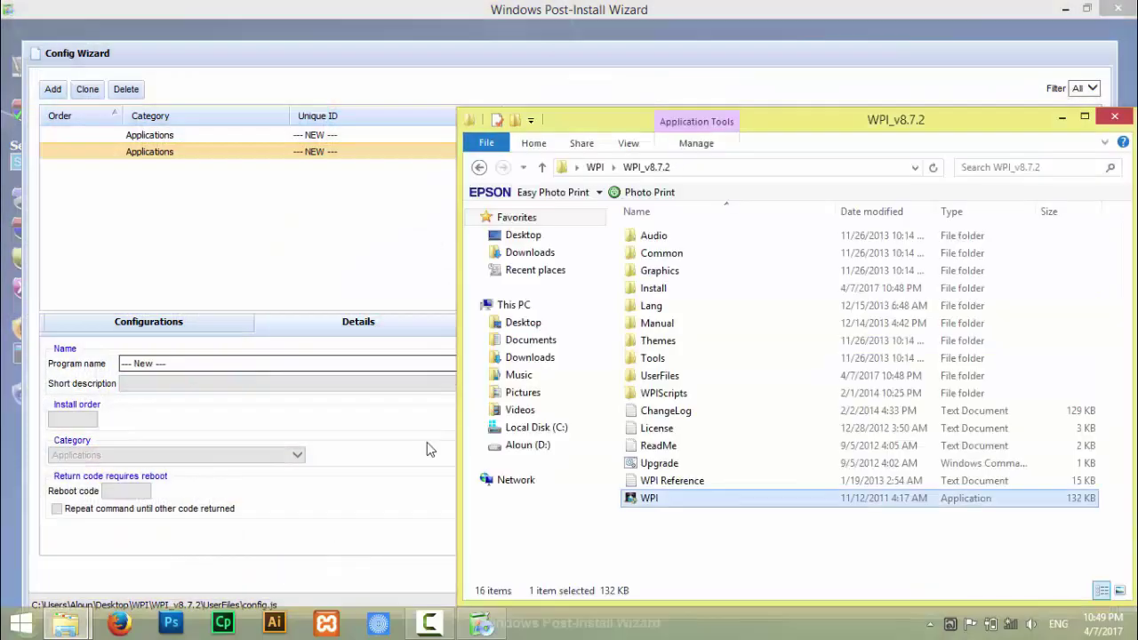
double_click(736, 288)
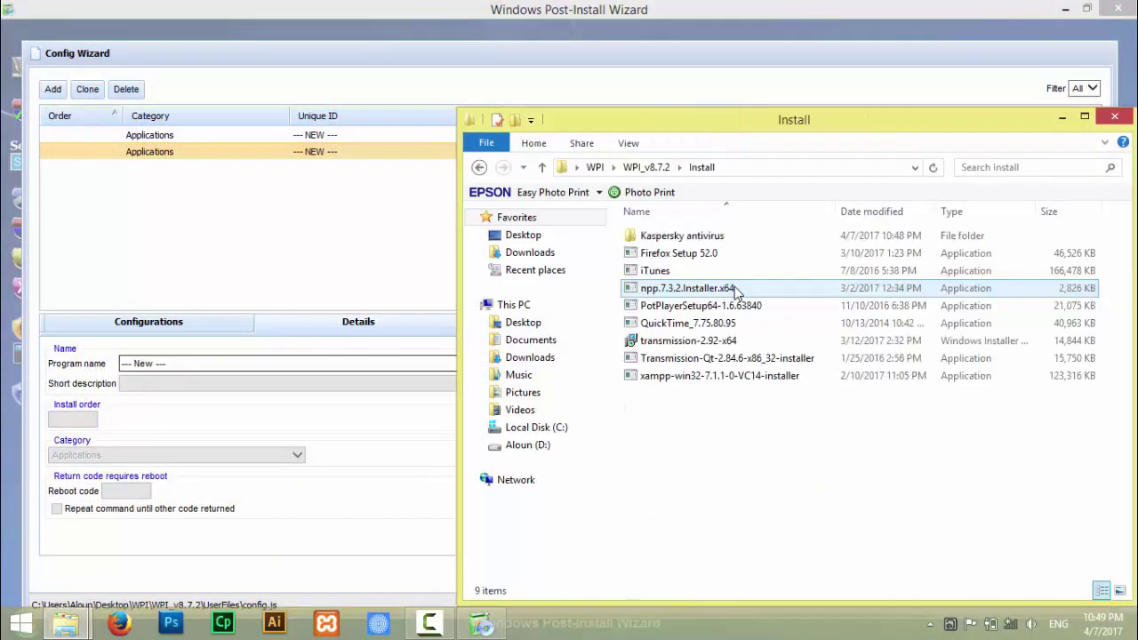
click(763, 256)
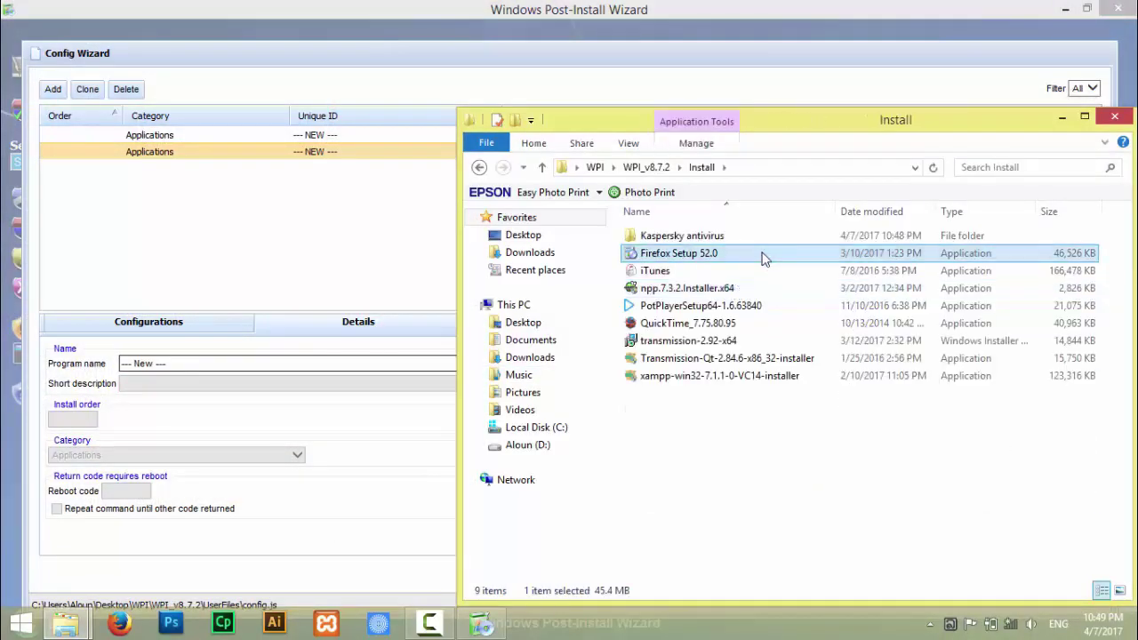
right_click(763, 257)
click(822, 573)
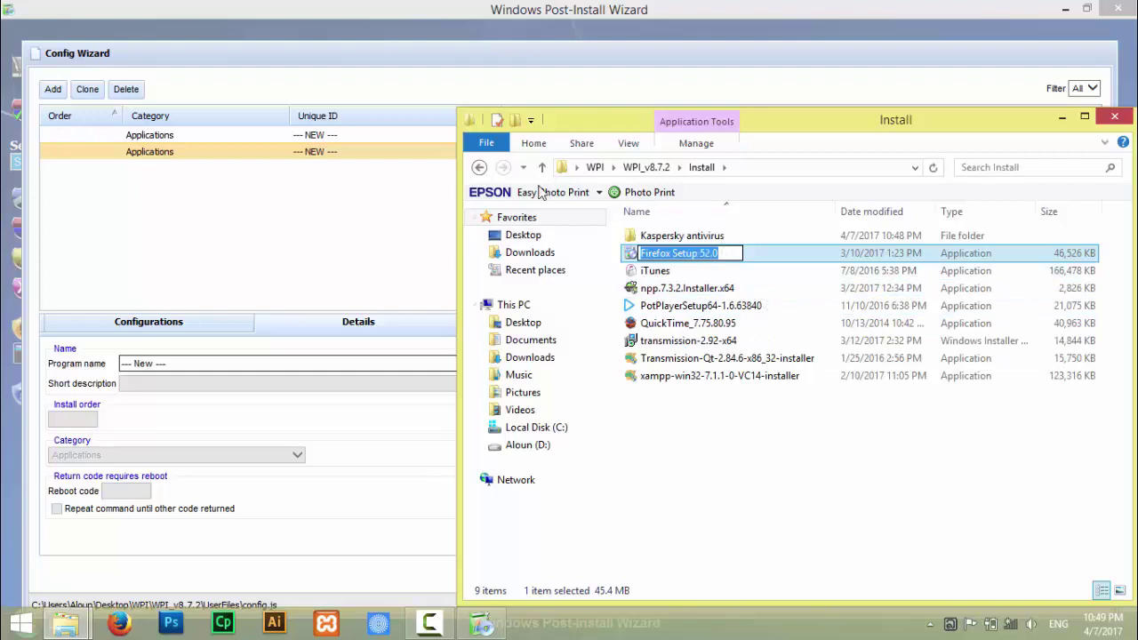
Replace the new entry's program name in the Config Wizard with Firefox Setup 52.0.
click(189, 364)
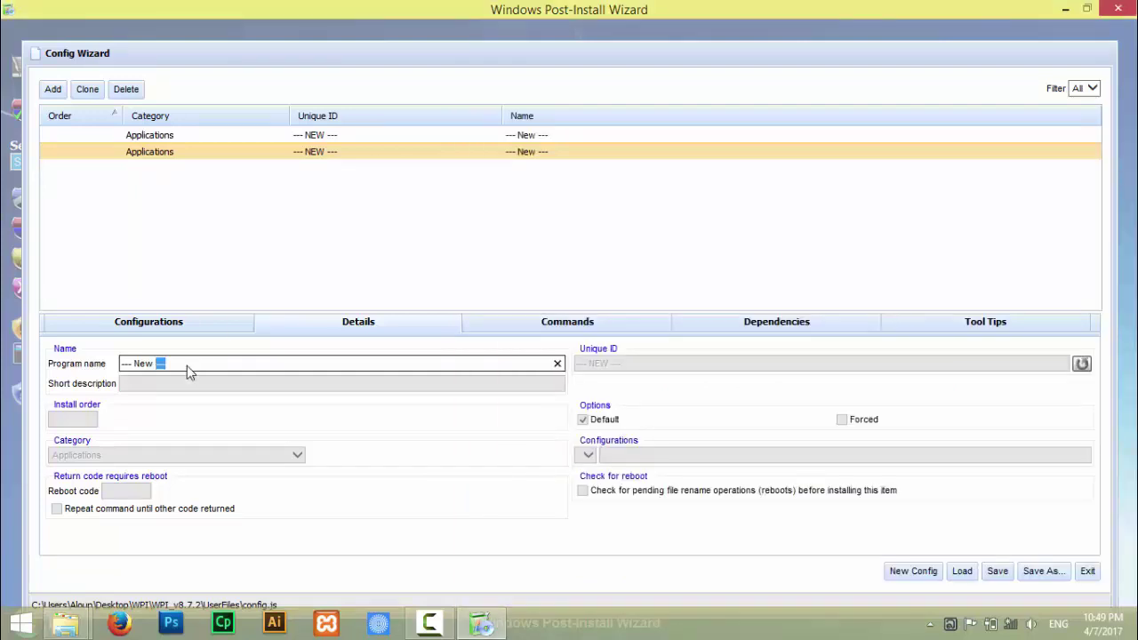
key(BackSpace)
key(BackSpace)
key(BackSpace)
key(BackSpace)
key(BackSpace)
key(BackSpace)
key(BackSpace)
key(BackSpace)
key(BackSpace)
text(Firefox Setup 52.0)
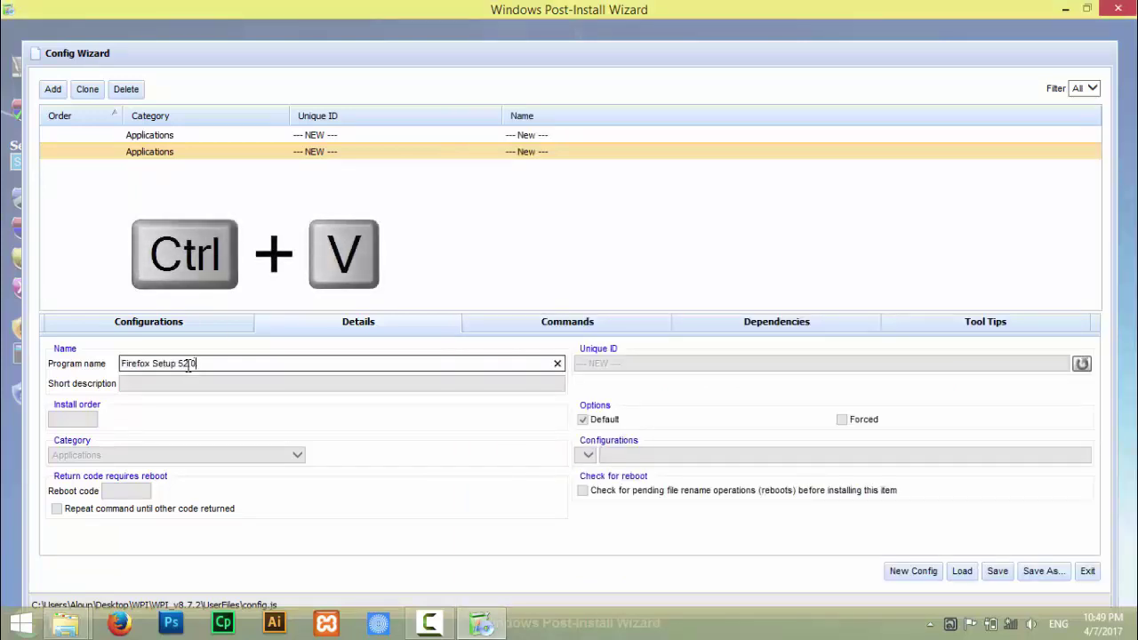
key(Tab)
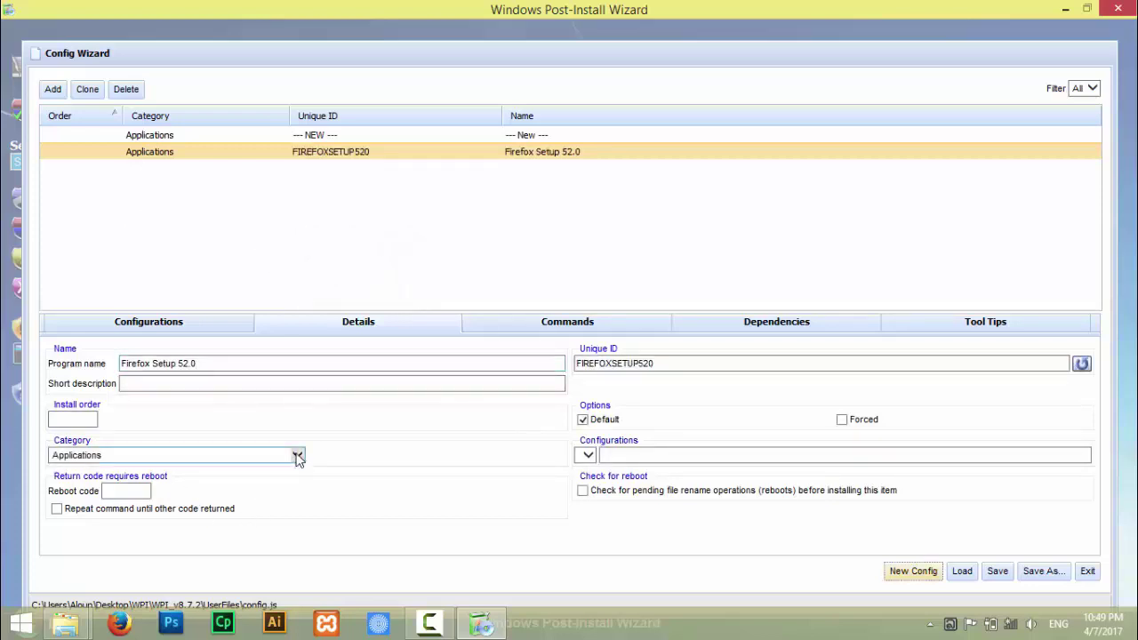
Create a new category named Internet for the Firefox entry.
click(297, 455)
click(187, 444)
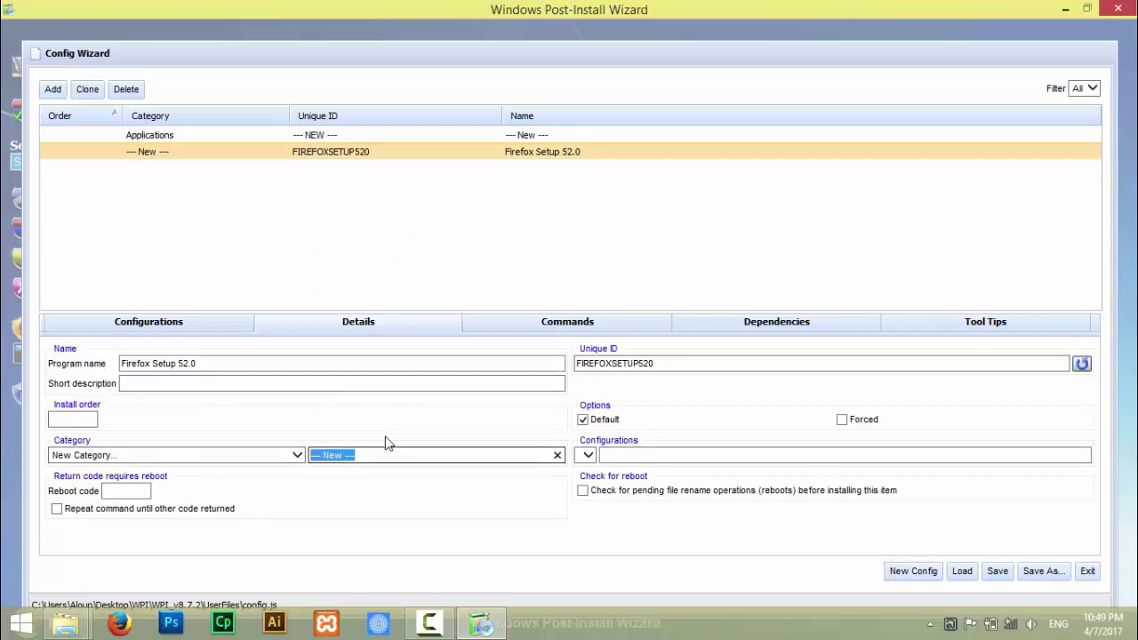
text(Internet)
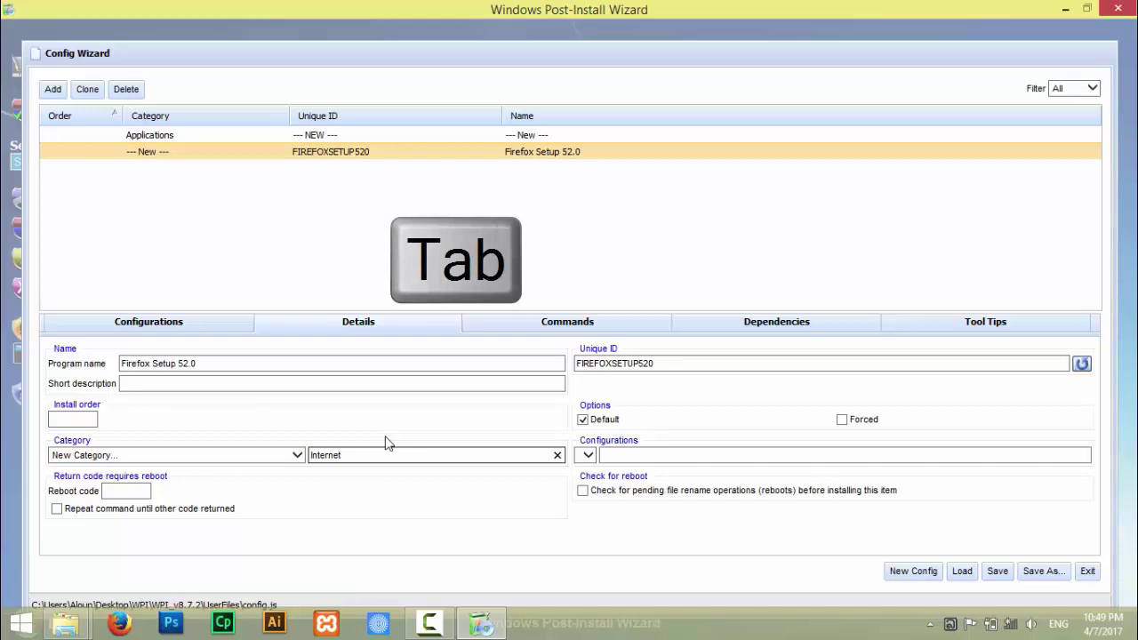
Add a command to the Firefox entry that runs Firefox Setup 52.0 from the Install folder, and save the config.
click(615, 325)
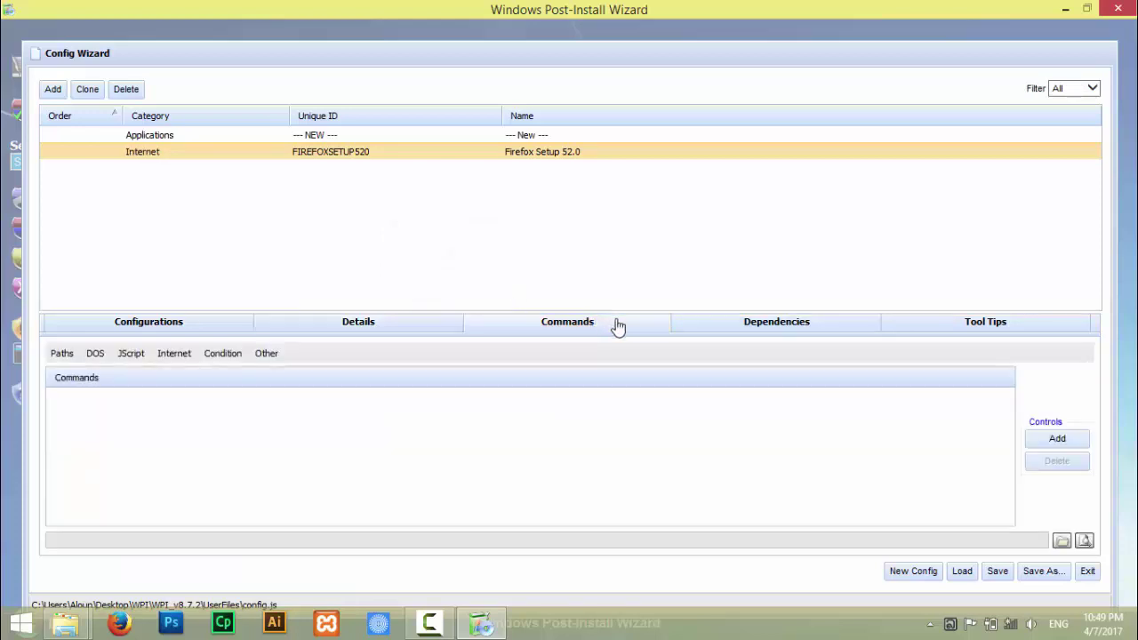
click(1057, 439)
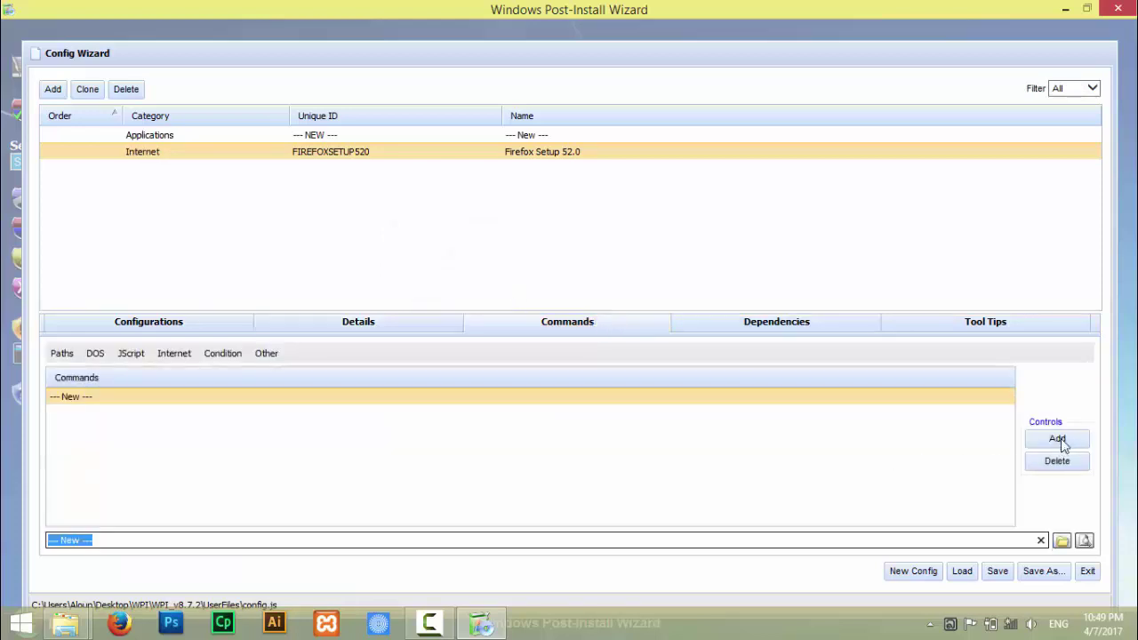
click(1060, 539)
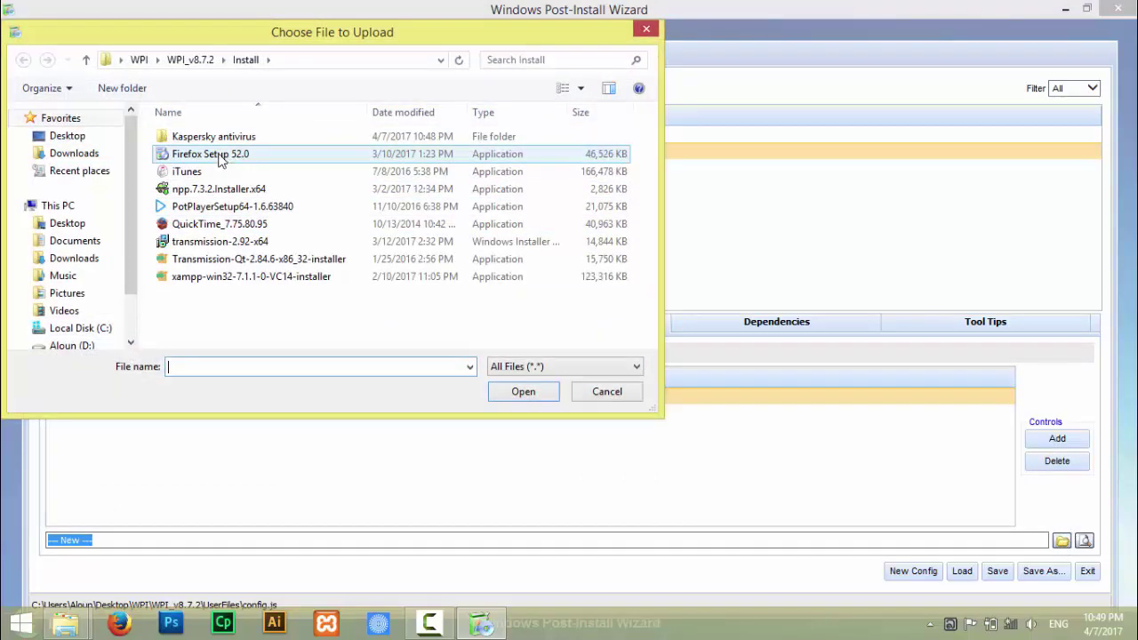
double_click(220, 156)
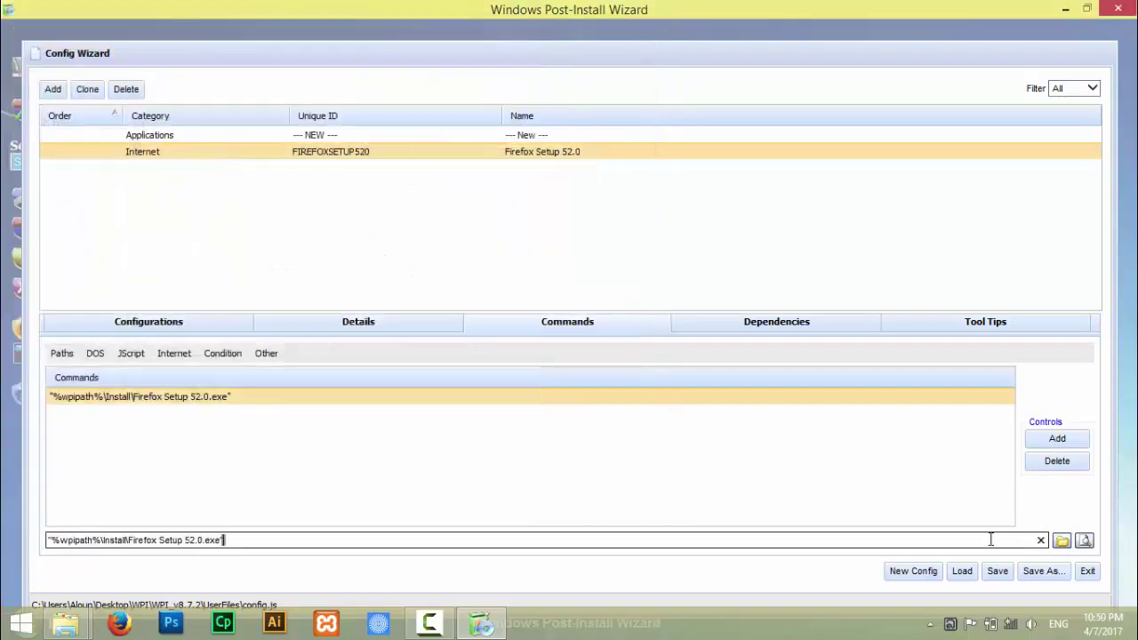
click(996, 571)
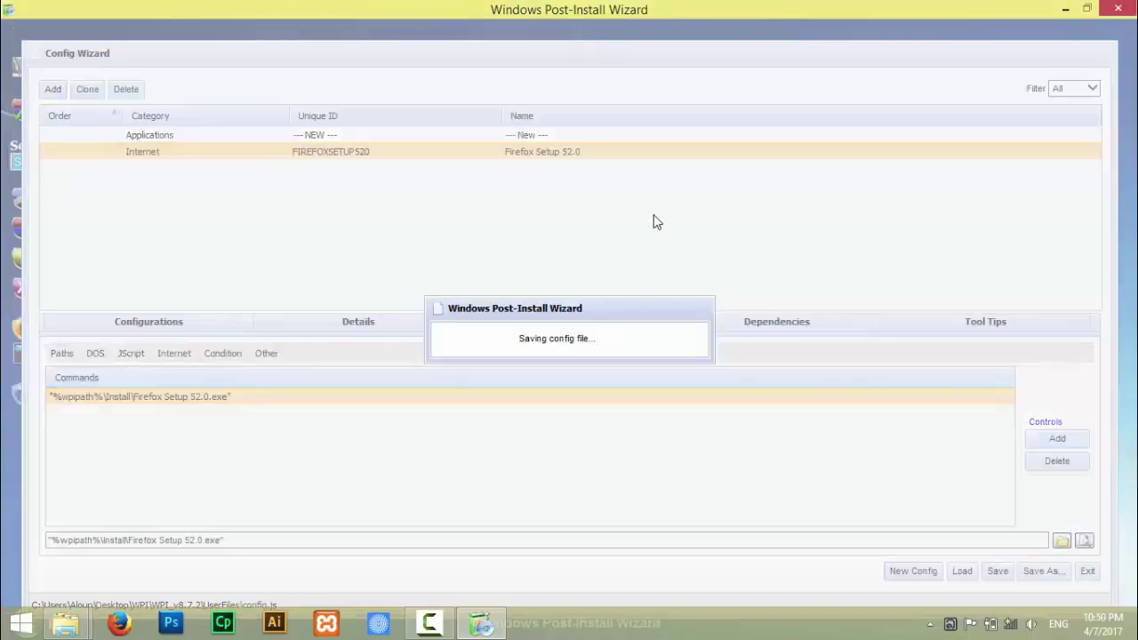
Add a program entry named Itune and assign it to a new category called Media.
click(53, 90)
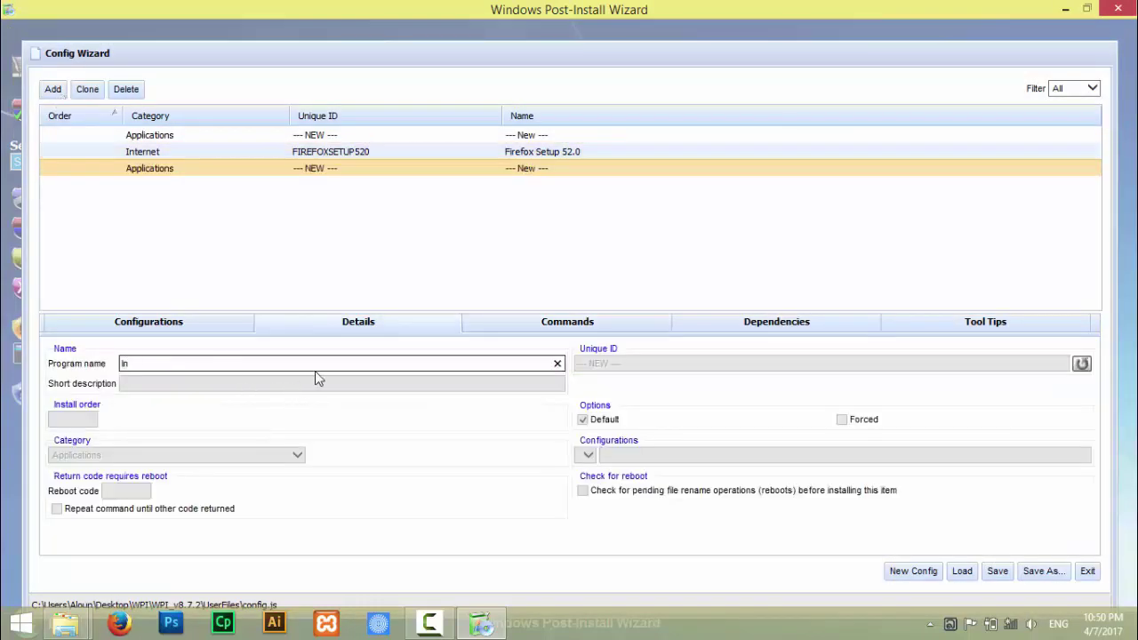
text(Itune)
key(Tab)
click(297, 455)
click(204, 439)
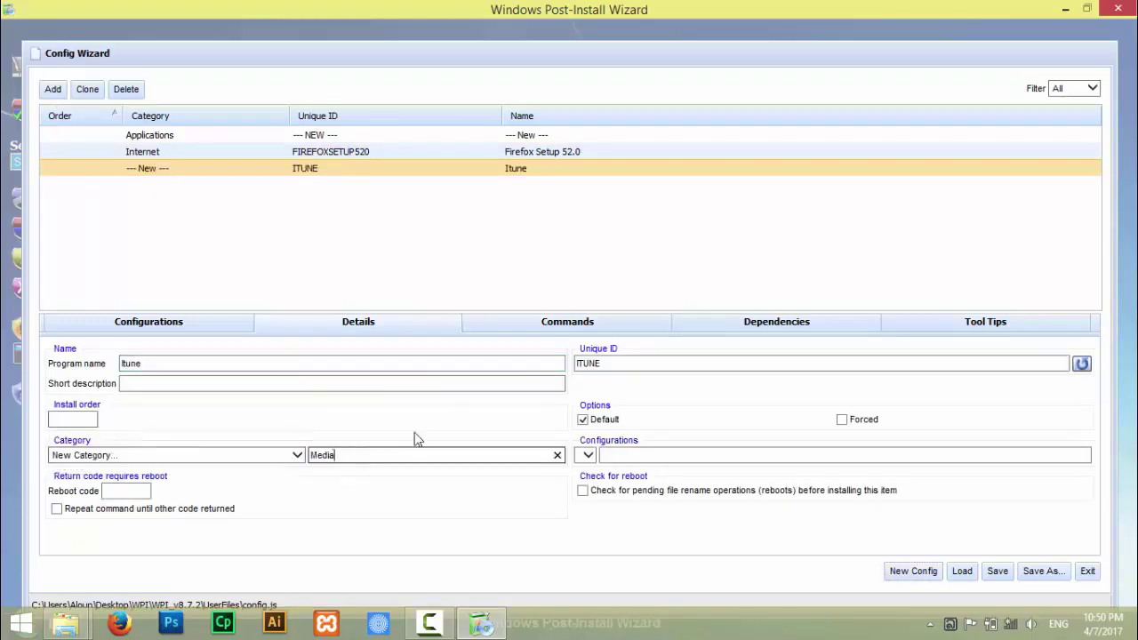
key(Return)
Add a command to the Itune entry that runs the iTunes installer from the Install folder, and save the config.
click(582, 325)
click(1057, 438)
click(1061, 540)
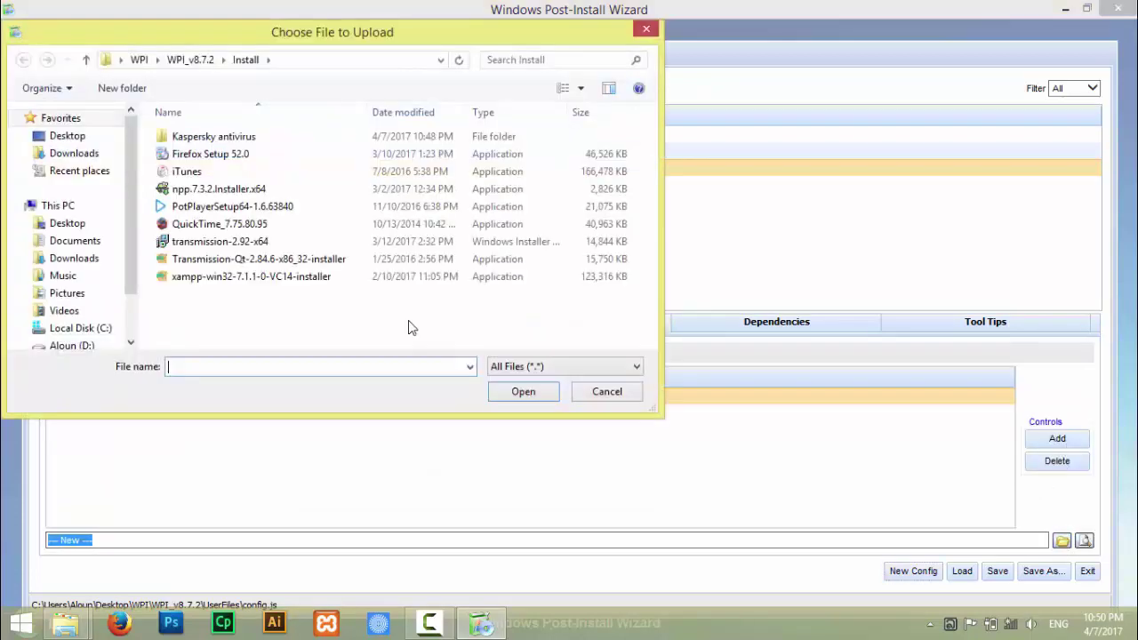
double_click(186, 171)
click(997, 574)
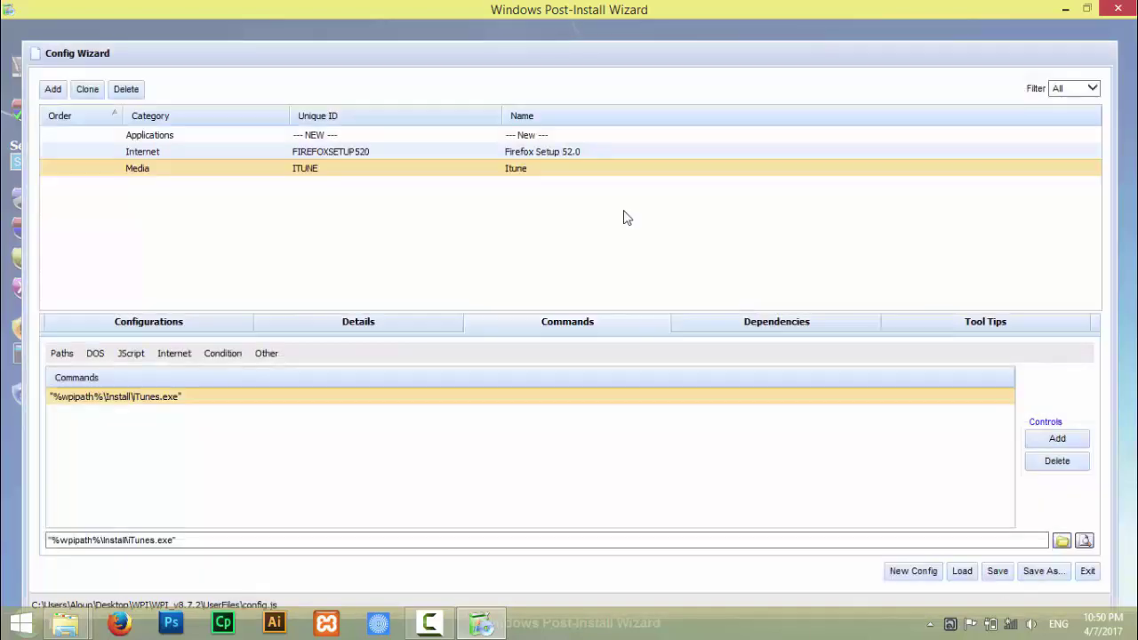
Add a program entry named npp.7.3.2.Installer.x64, copying the name from the installer file, in the Applications category.
mouse_move(64, 622)
click(293, 551)
right_click(677, 287)
click(744, 574)
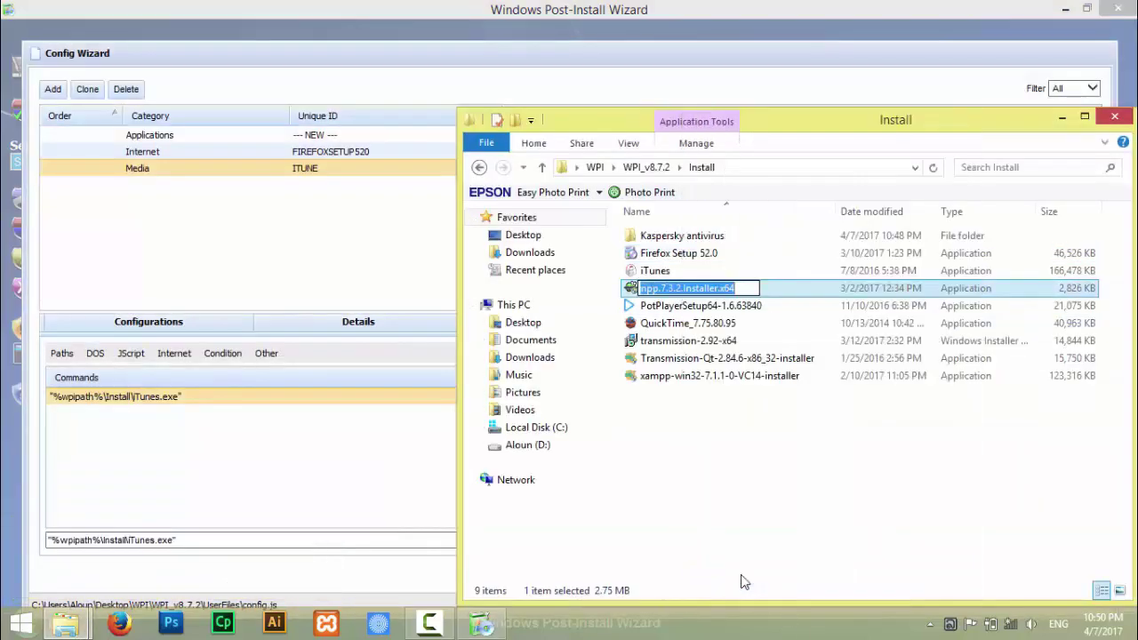
key(ctrl+c)
click(49, 73)
click(52, 89)
key(ctrl+v)
click(298, 454)
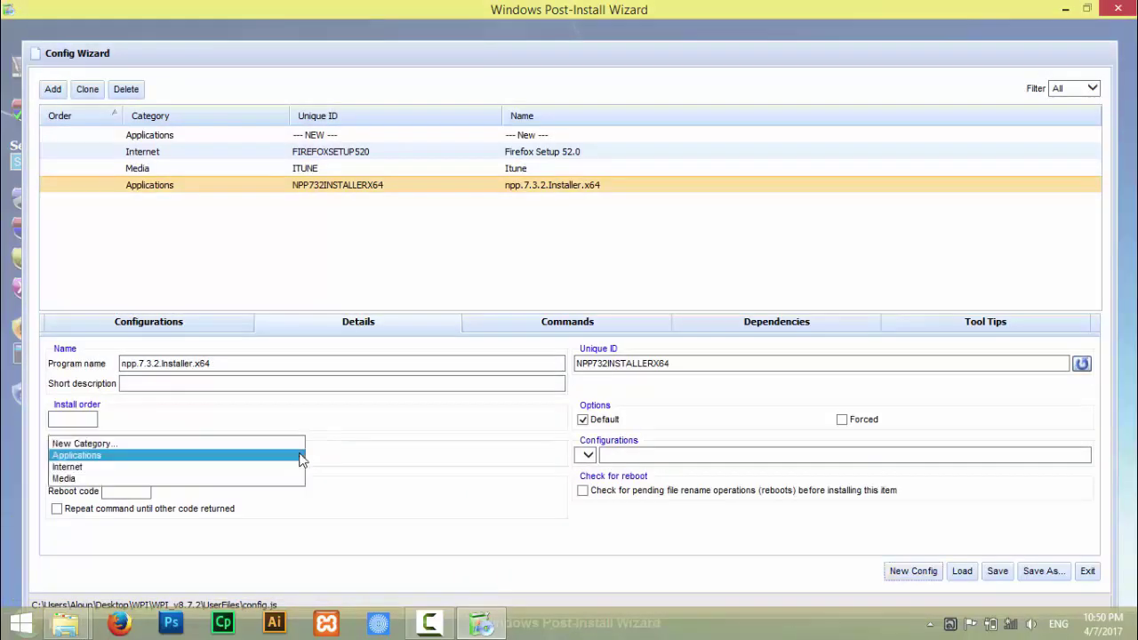
click(120, 456)
Add a command to the npp entry that runs npp.7.3.2.Installer.x64 from the Install folder, and save the config.
click(516, 322)
click(1056, 438)
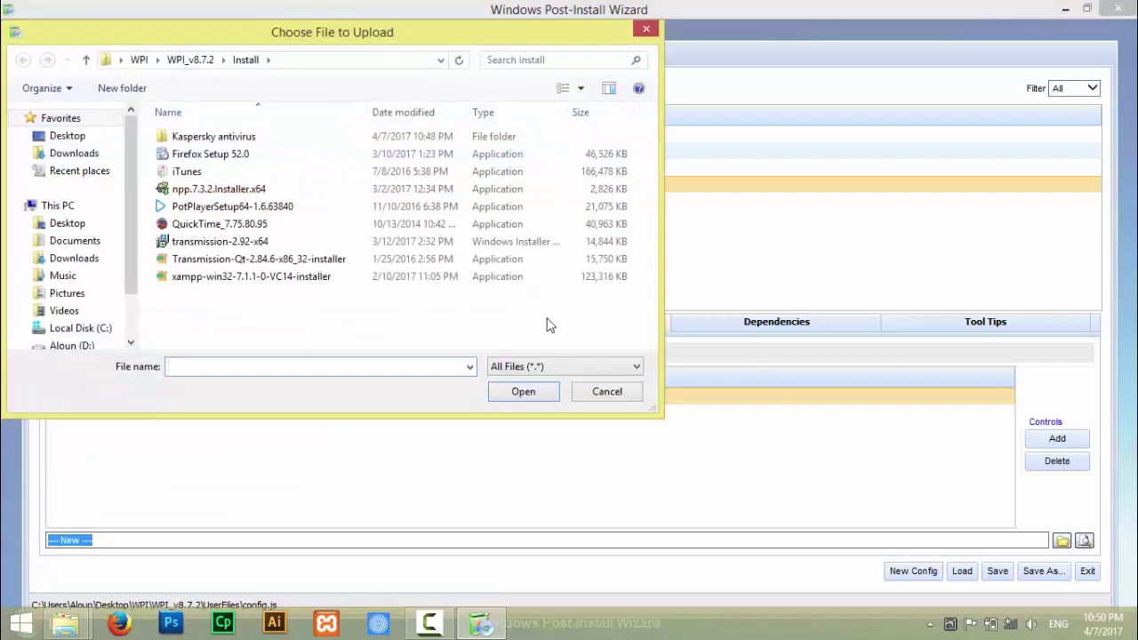
double_click(218, 188)
click(996, 570)
Add a program entry named PotPlayerSetup64-1.6.63840, copying the name from its installer file in the Install folder.
click(52, 88)
mouse_move(64, 622)
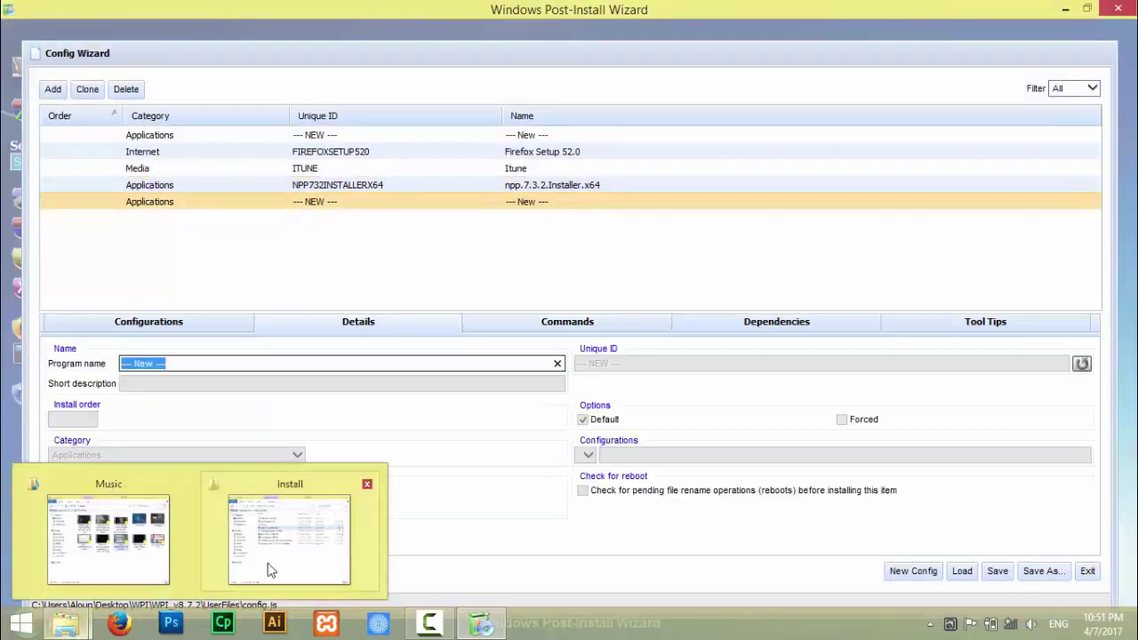
click(271, 570)
right_click(702, 305)
click(760, 579)
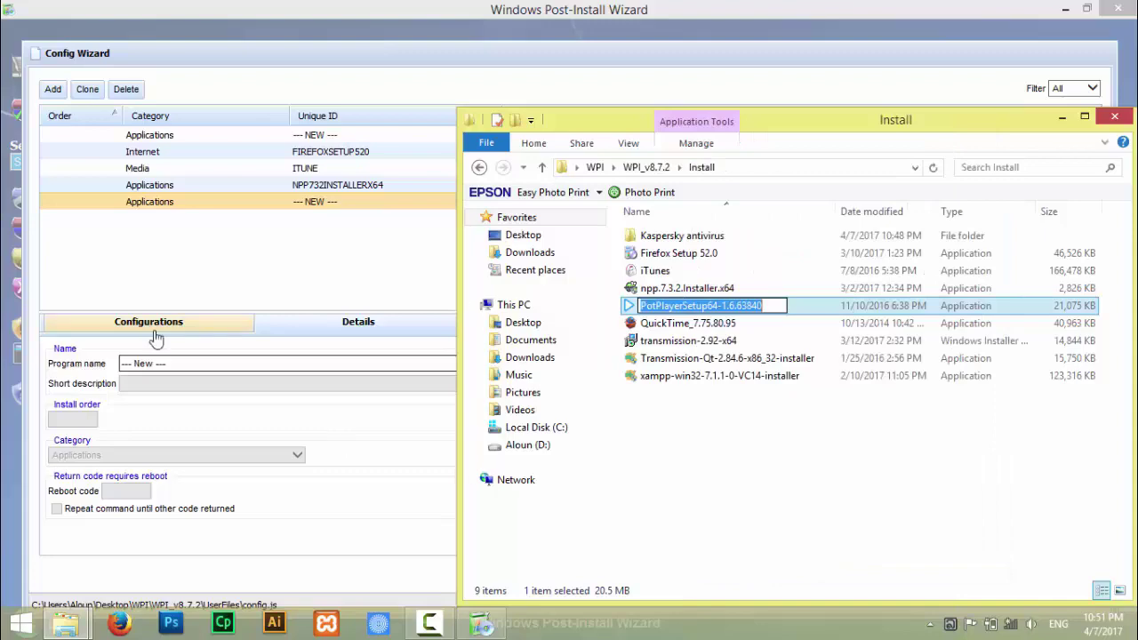
key(ctrl+c)
click(182, 362)
key(ctrl+v)
Add a command to the PotPlayer entry that runs its installer from the Install folder, and save the config.
click(582, 325)
click(1057, 439)
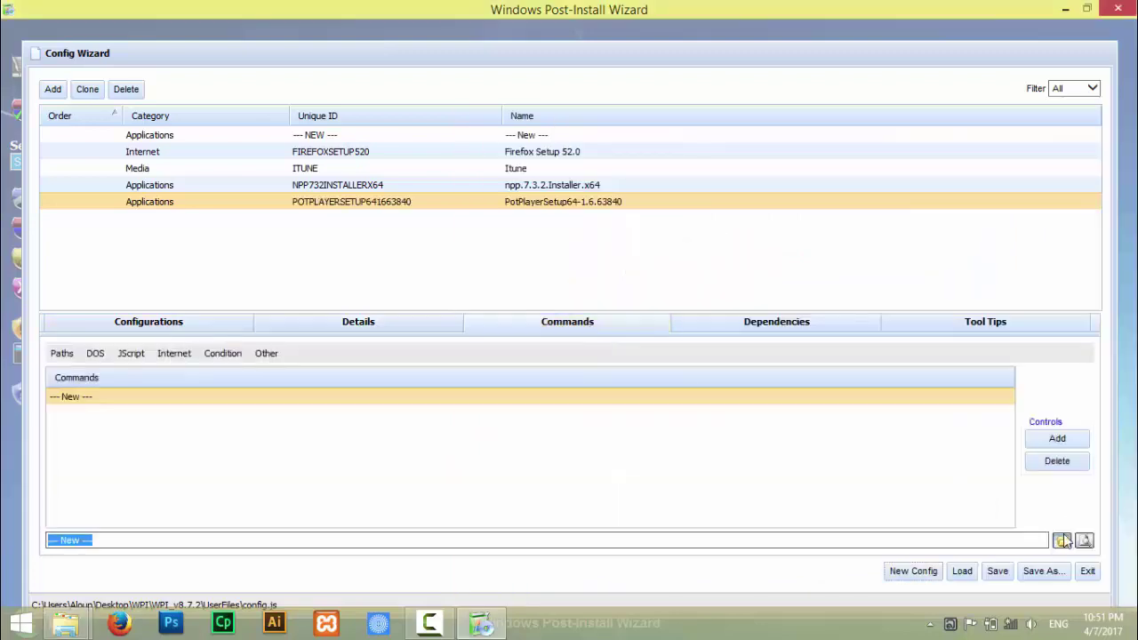
click(1062, 541)
double_click(213, 216)
click(996, 570)
Add a program entry named QuickTime_7.75.80.95, copying the name from its installer file in the Install folder.
click(52, 89)
mouse_move(75, 629)
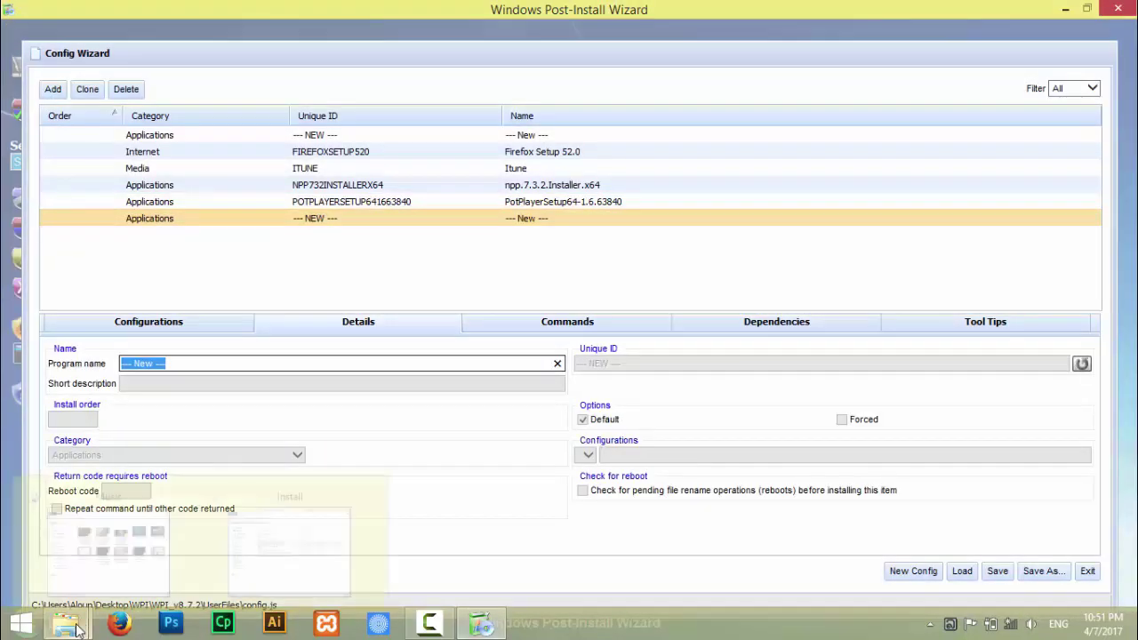
click(289, 551)
click(533, 323)
key(F2)
key(ctrl+c)
click(184, 363)
key(ctrl+v)
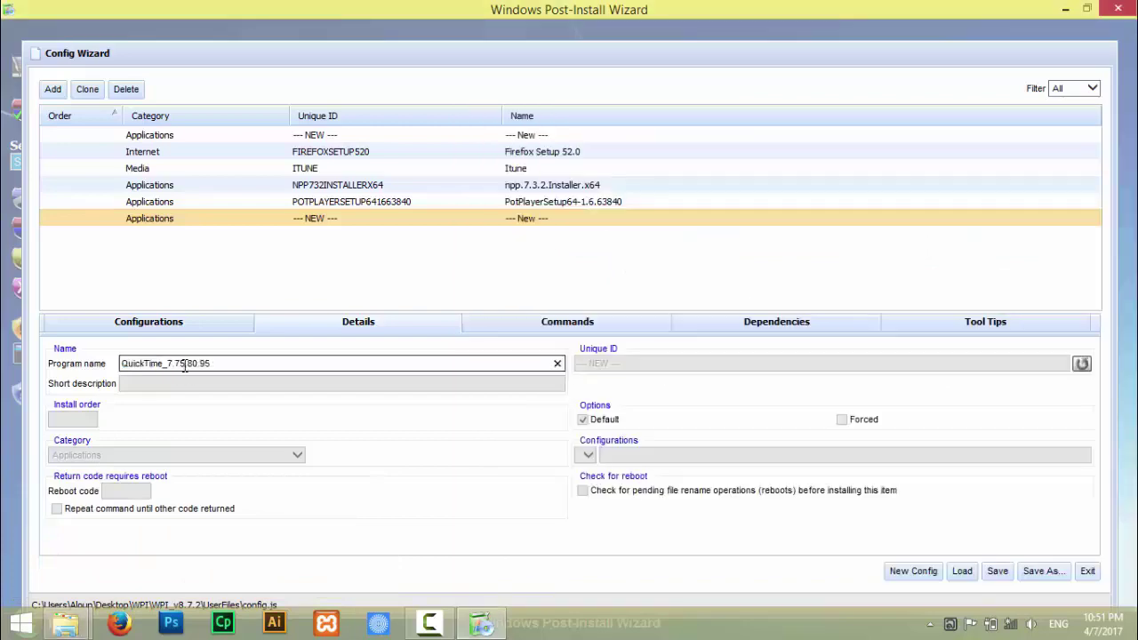
Add a command to the QuickTime entry that runs QuickTime_7.75.80.95 from the Install folder, and save the config.
click(582, 324)
click(1057, 439)
click(1062, 541)
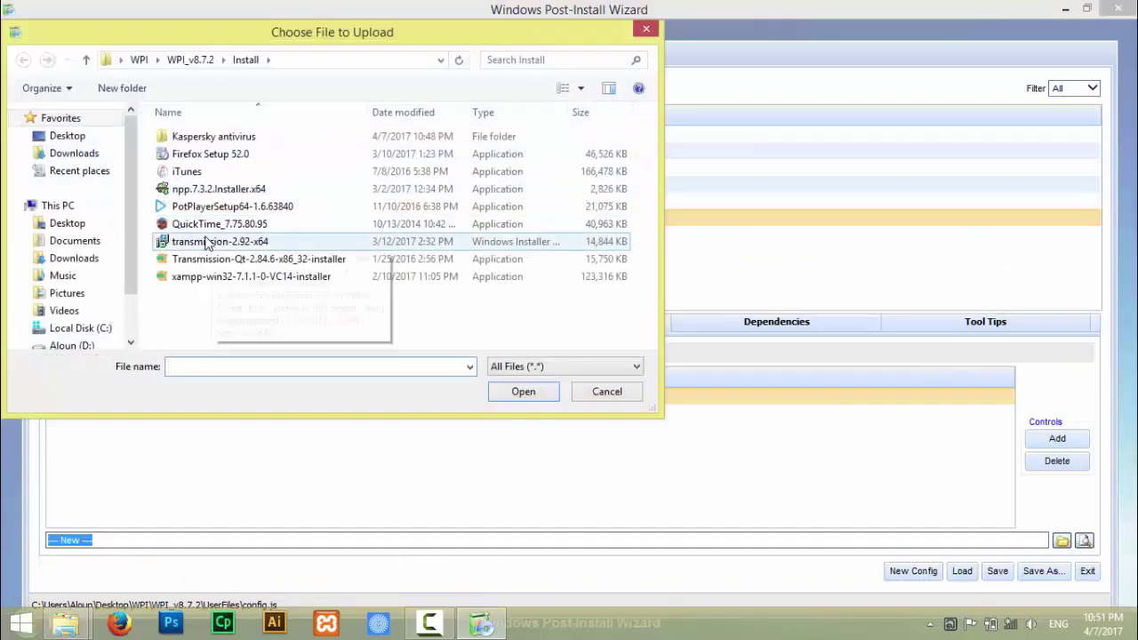
double_click(214, 223)
click(996, 571)
Add another new program entry, and delete the transmission-2.92-x64 installer from the Install folder.
click(53, 89)
mouse_move(67, 622)
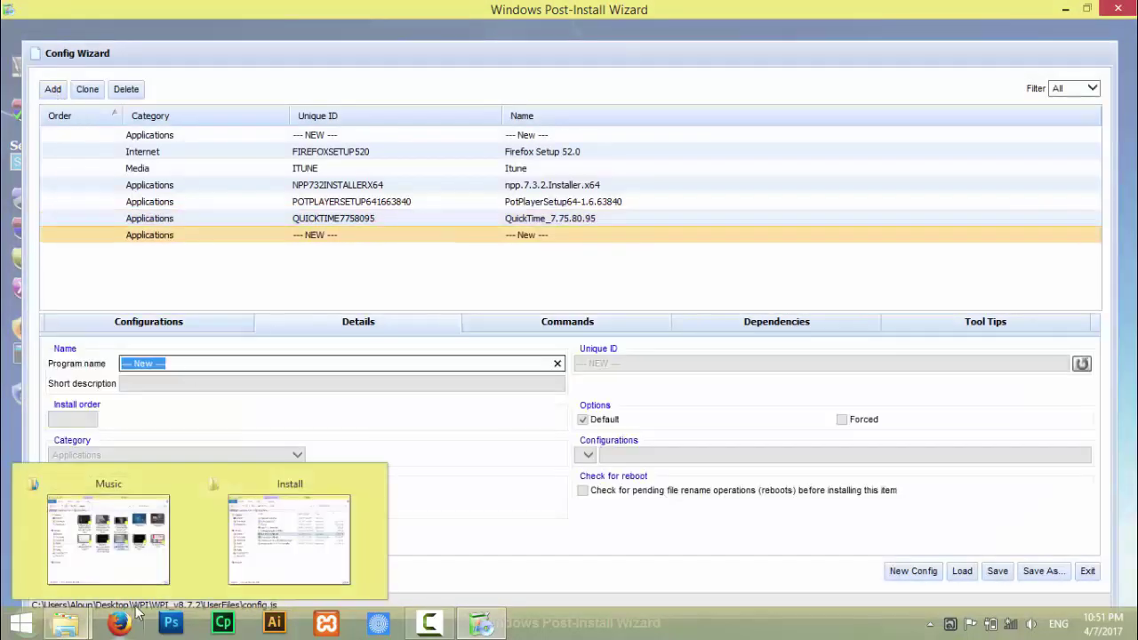
click(288, 538)
click(721, 345)
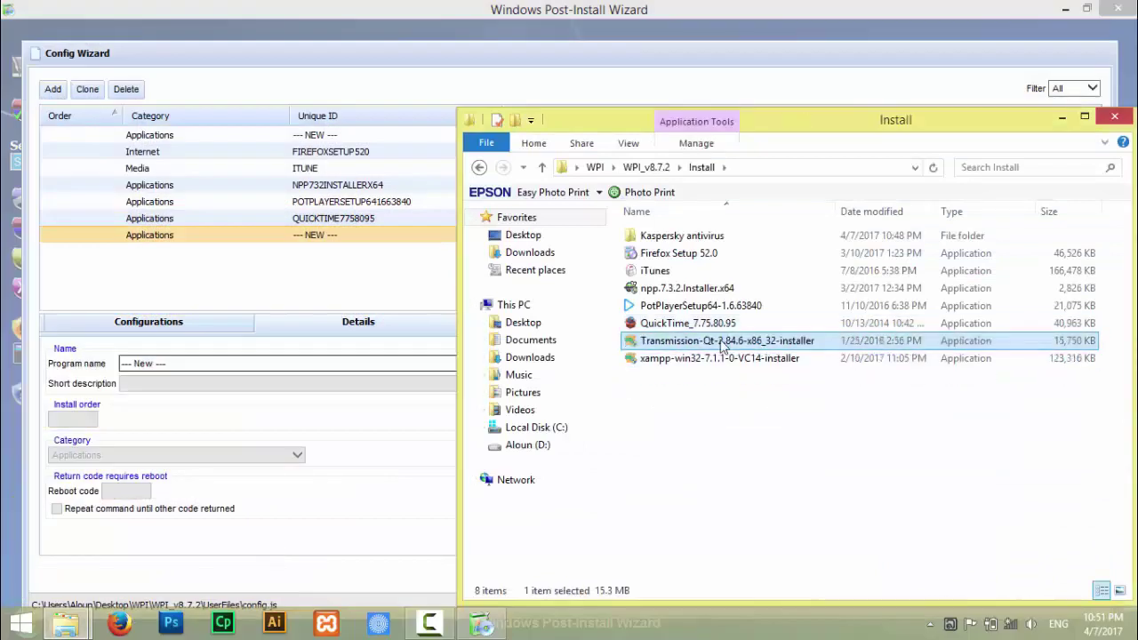
Name the new entry Transmission-Qt-2.84.6-x86_32-installer after its installer file and set its category to Internet.
drag(722, 345, 380, 364)
click(297, 454)
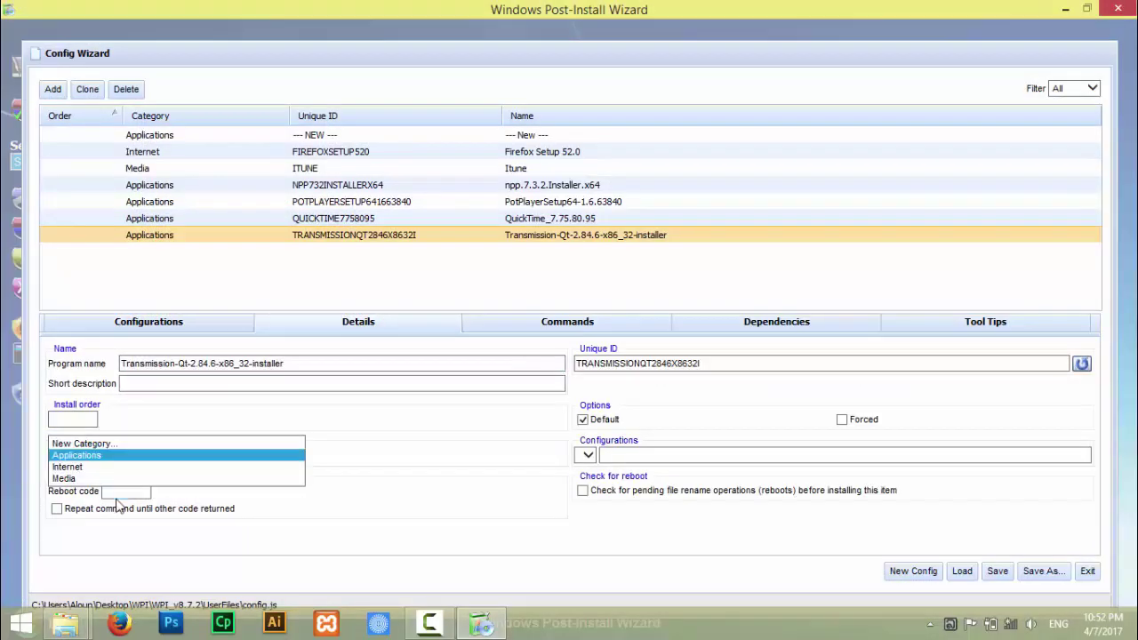
click(80, 467)
Add a command to the Transmission entry that runs Transmission-Qt-2.84.6-x86_32-installer from the Install folder.
click(522, 321)
click(1057, 439)
click(1061, 539)
double_click(223, 246)
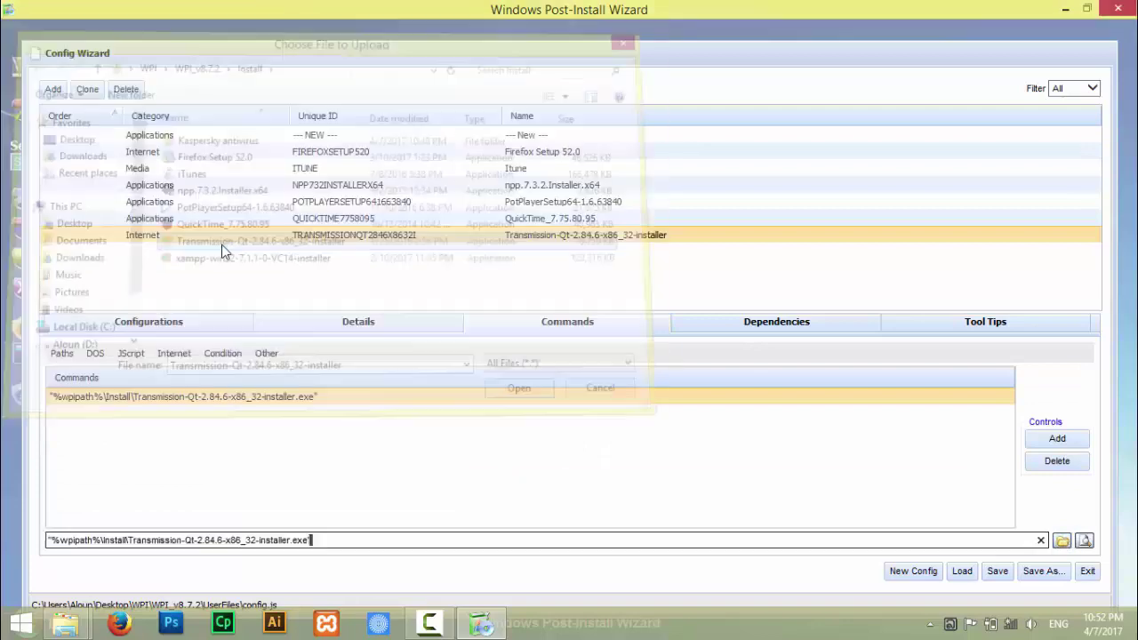
Add a program entry named xampp-win32-7.1.1-0-VC14-installer after its installer file and set its category to Internet.
click(52, 89)
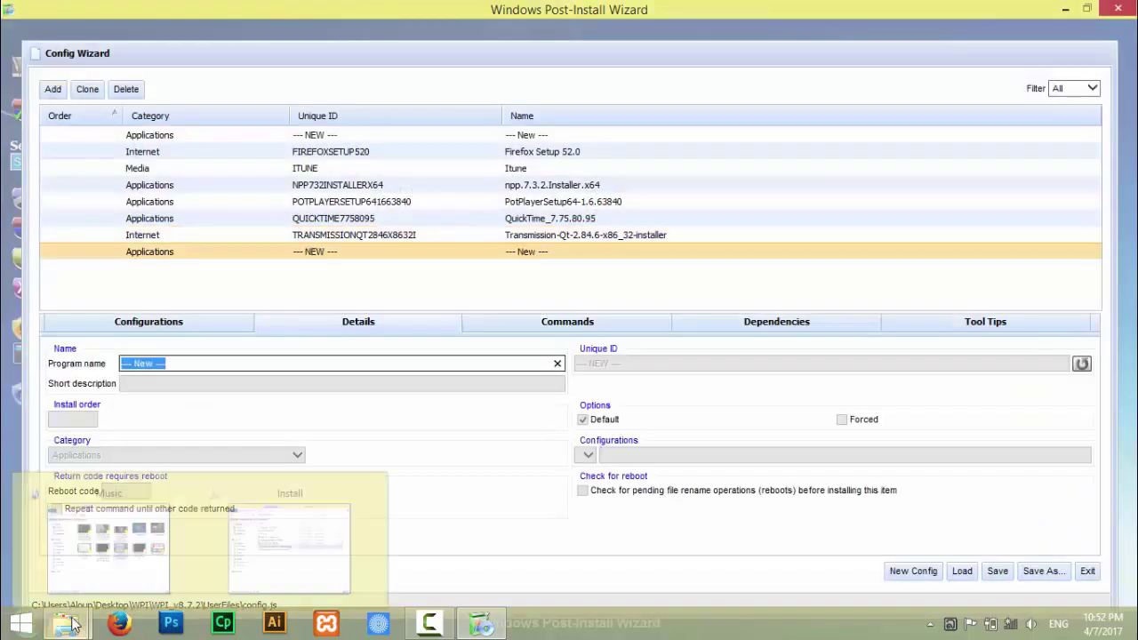
click(64, 622)
drag(640, 359, 218, 371)
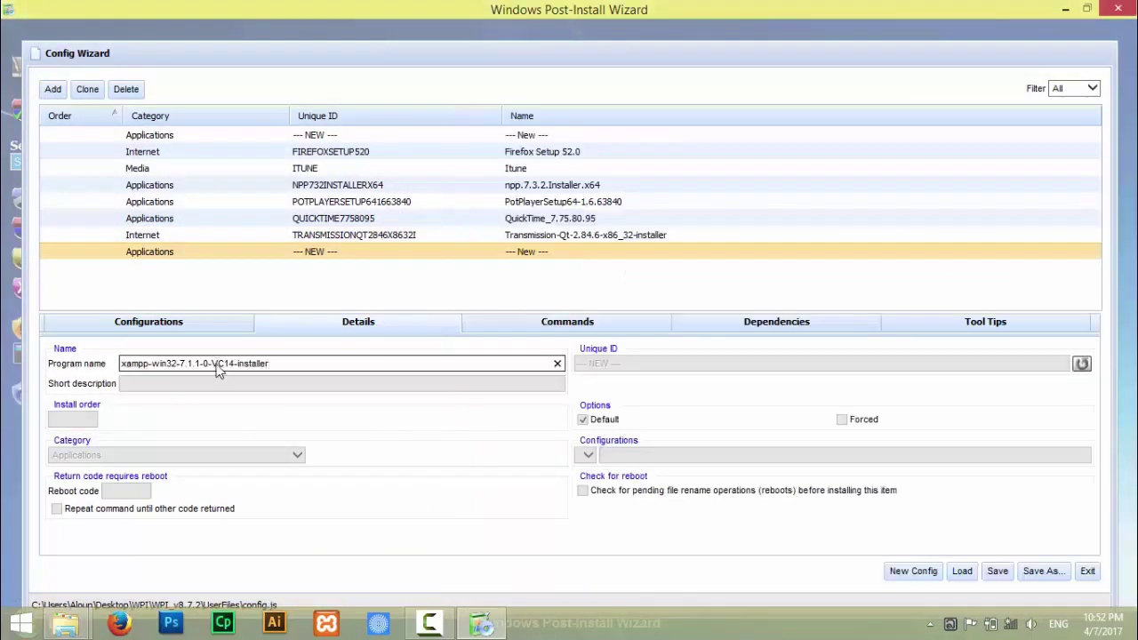
click(178, 454)
click(80, 470)
Add a command to the XAMPP entry that runs xampp-win32-7.1.1-0-VC14-installer from the Install folder, and save the config.
click(522, 322)
click(1057, 438)
click(1061, 540)
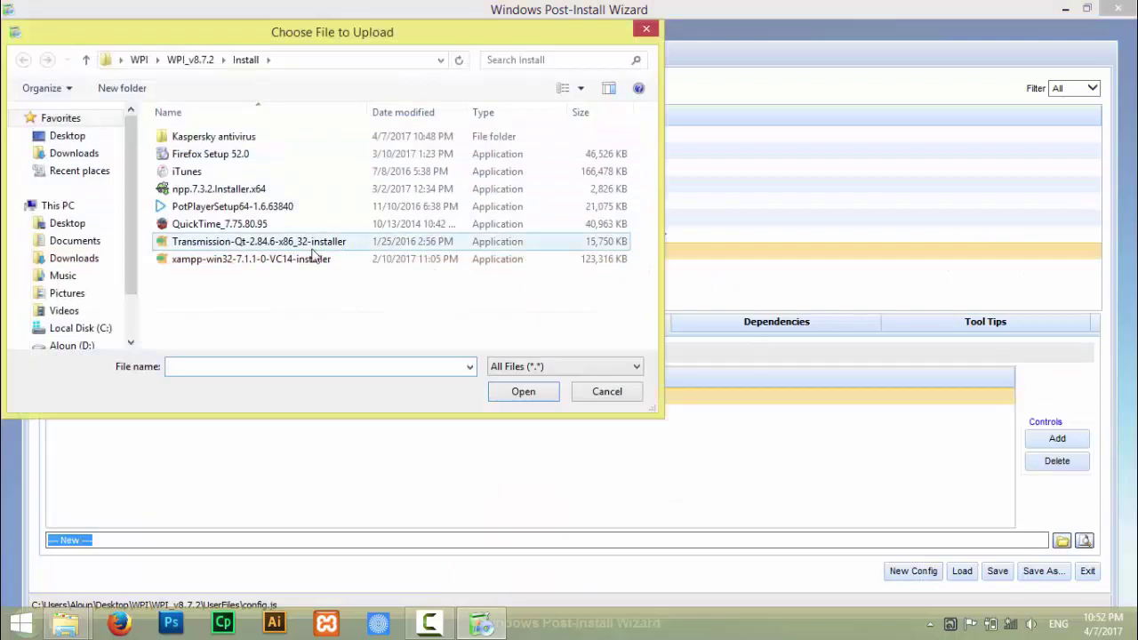
double_click(317, 257)
click(996, 571)
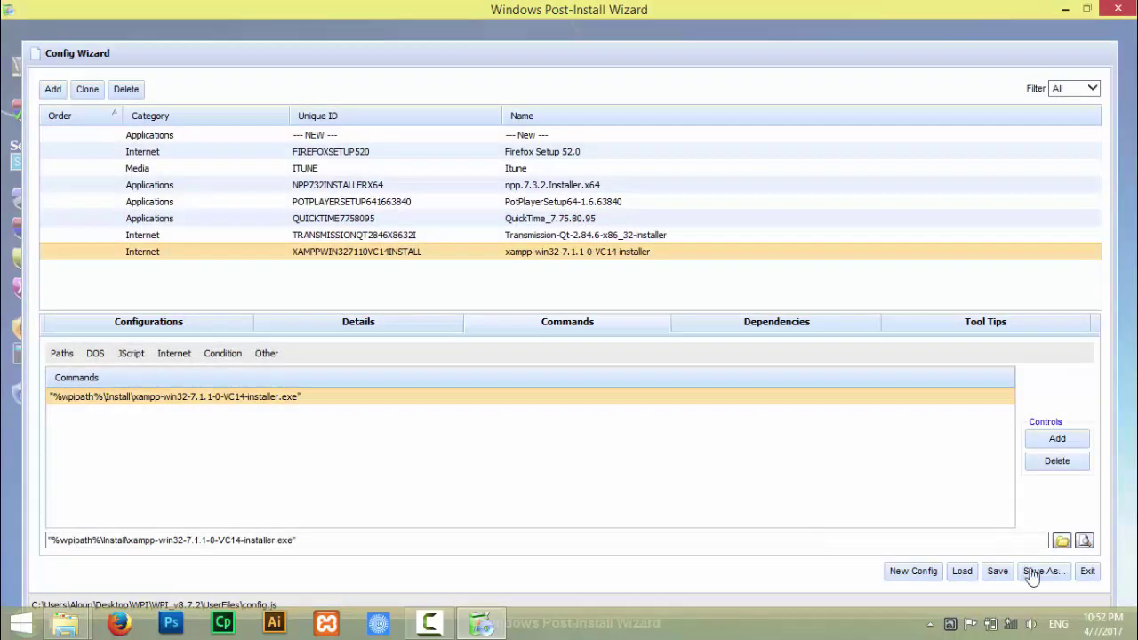
Delete the leftover blank "--- New ---" entry from the program configuration, save the config and exit the Config Wizard.
click(1088, 572)
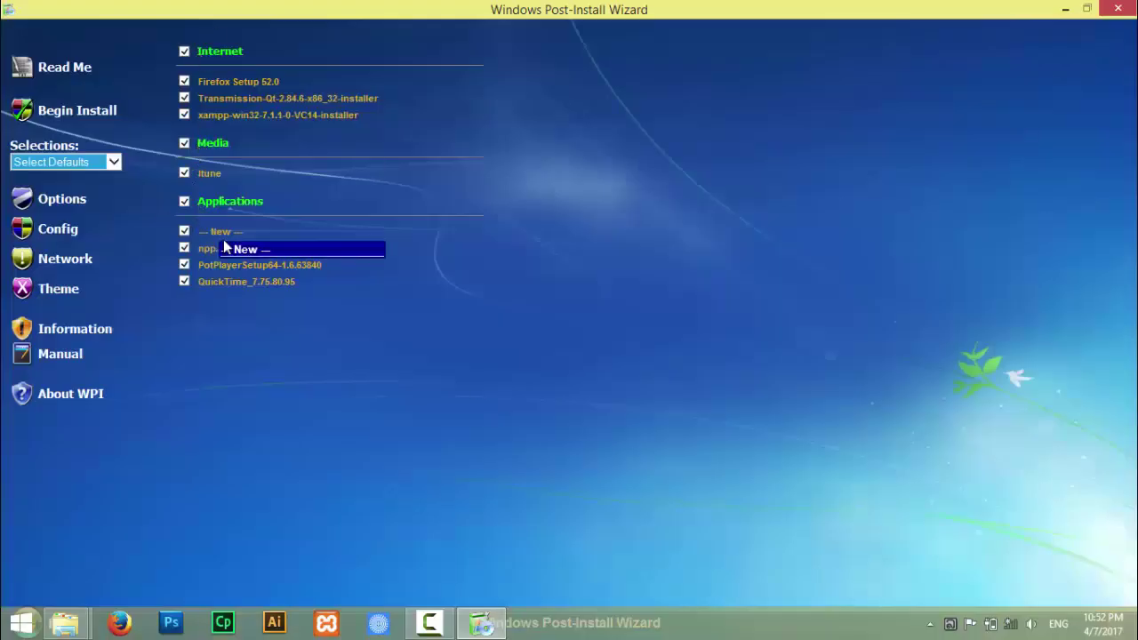
click(26, 233)
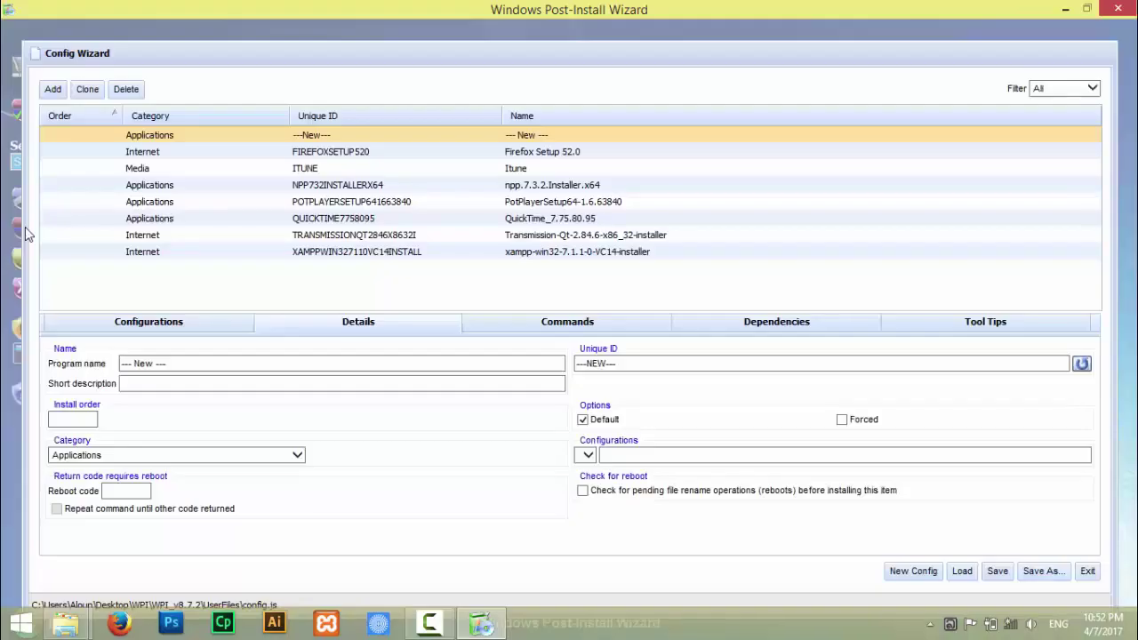
click(126, 89)
click(452, 359)
click(996, 571)
click(1088, 570)
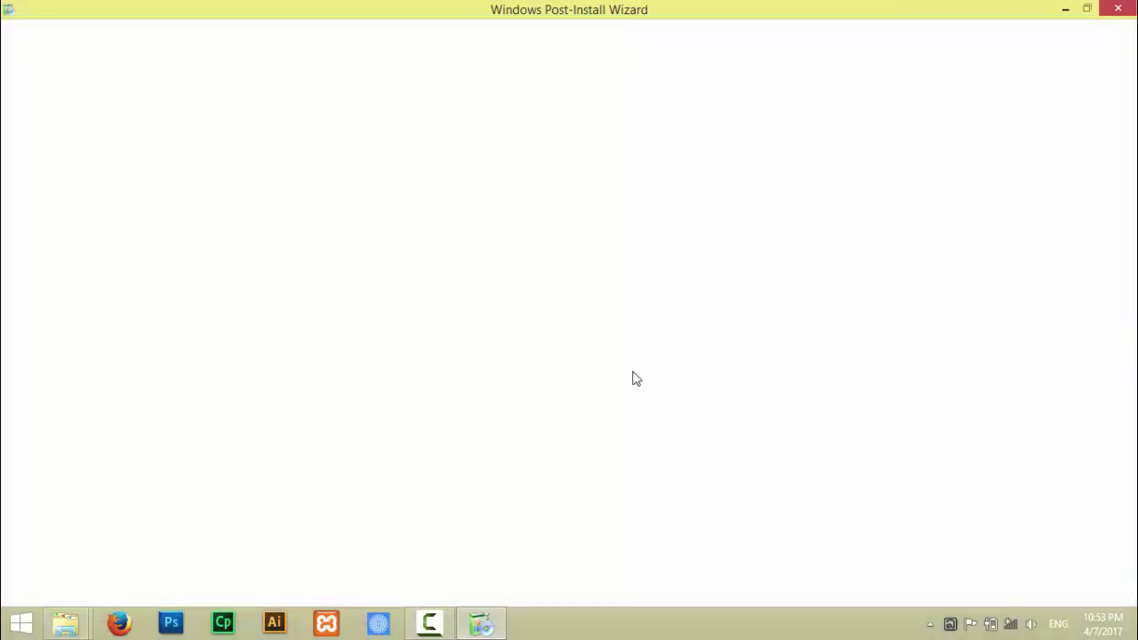
Reopen the Config Wizard and add a program entry named Kaspersky Internet security.
click(53, 230)
key(alt+Tab)
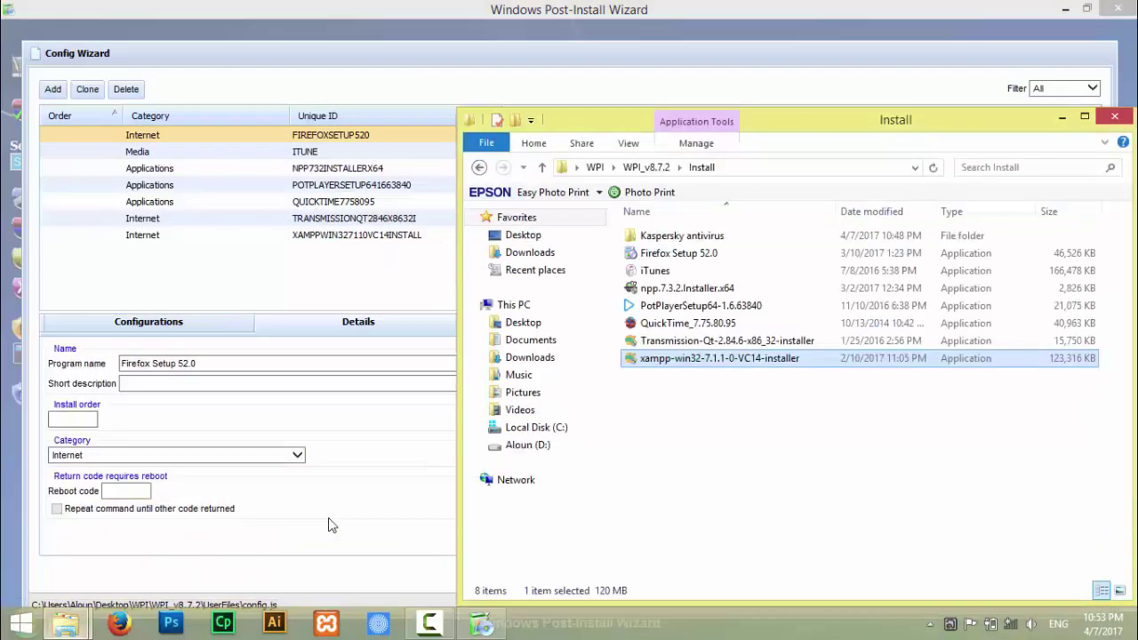
click(142, 86)
click(52, 89)
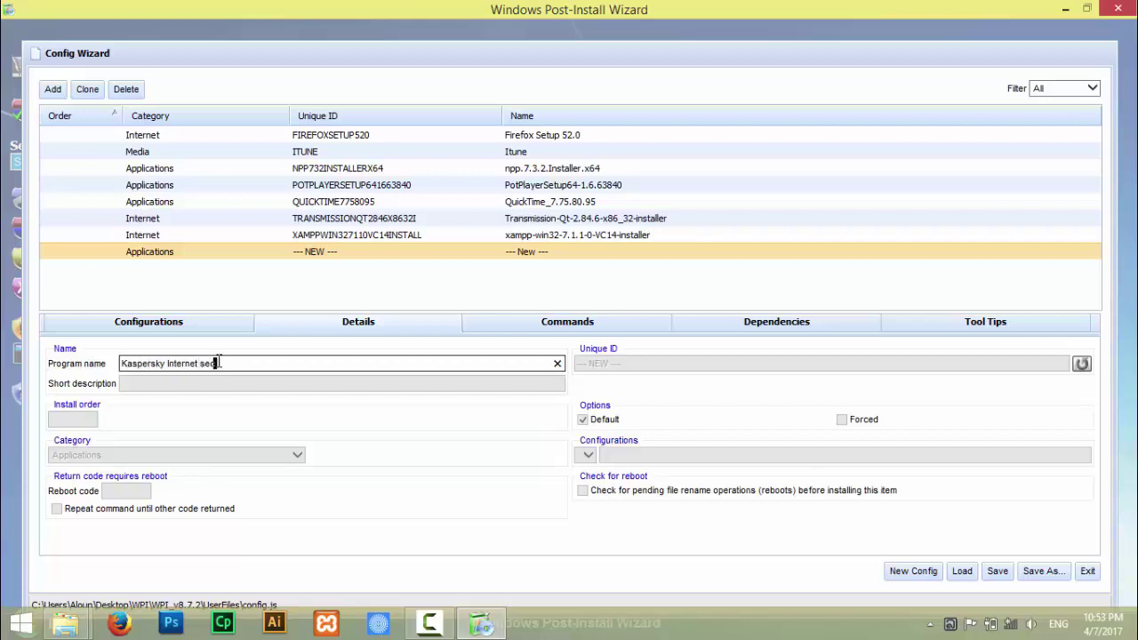
text(Kaspersky Internet security)
click(221, 380)
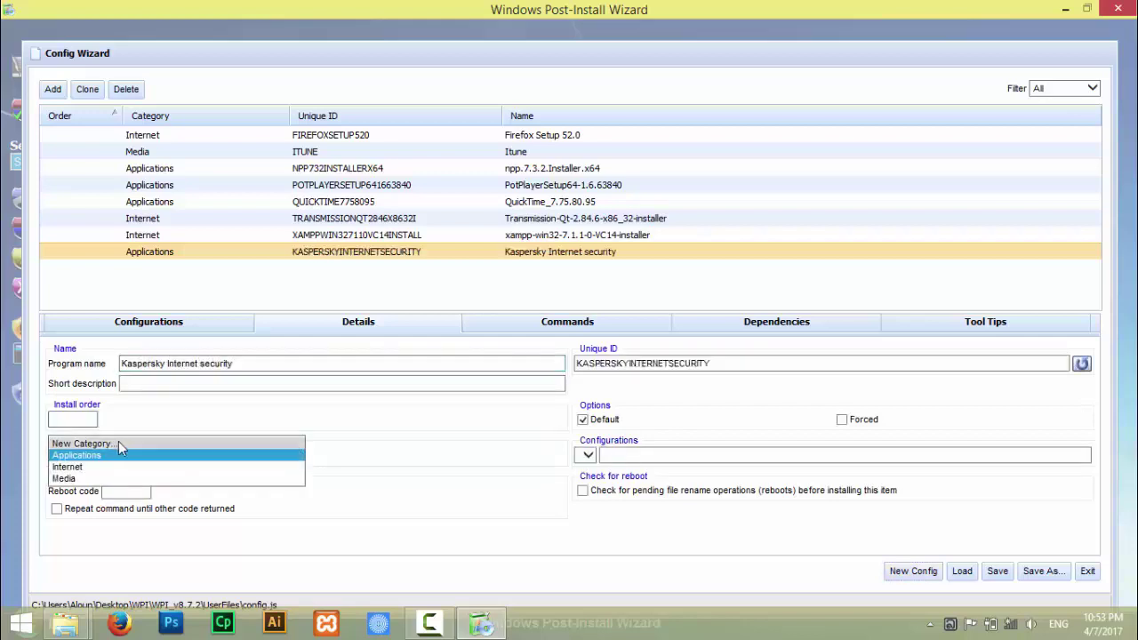
Assign the Kaspersky Internet security entry to a new category named Antivirus.
click(119, 443)
text(Antivirus)
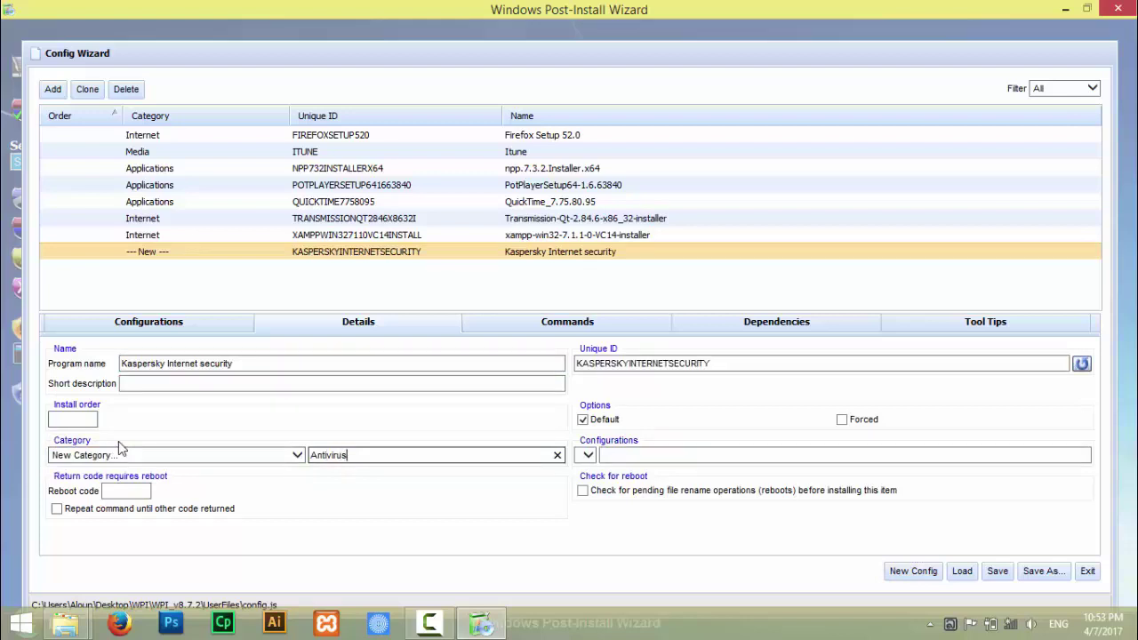
key(Return)
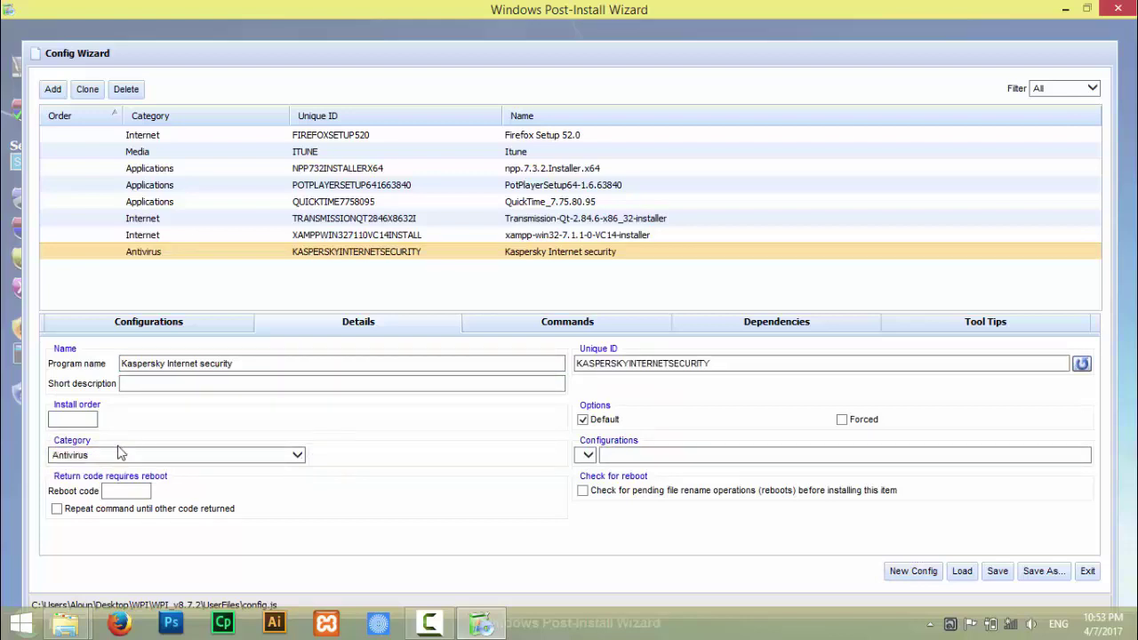
Add a command to the Kaspersky entry that runs KIS17.0.0.611en from the Kaspersky antivirus folder, then save the config and exit the wizard.
click(498, 329)
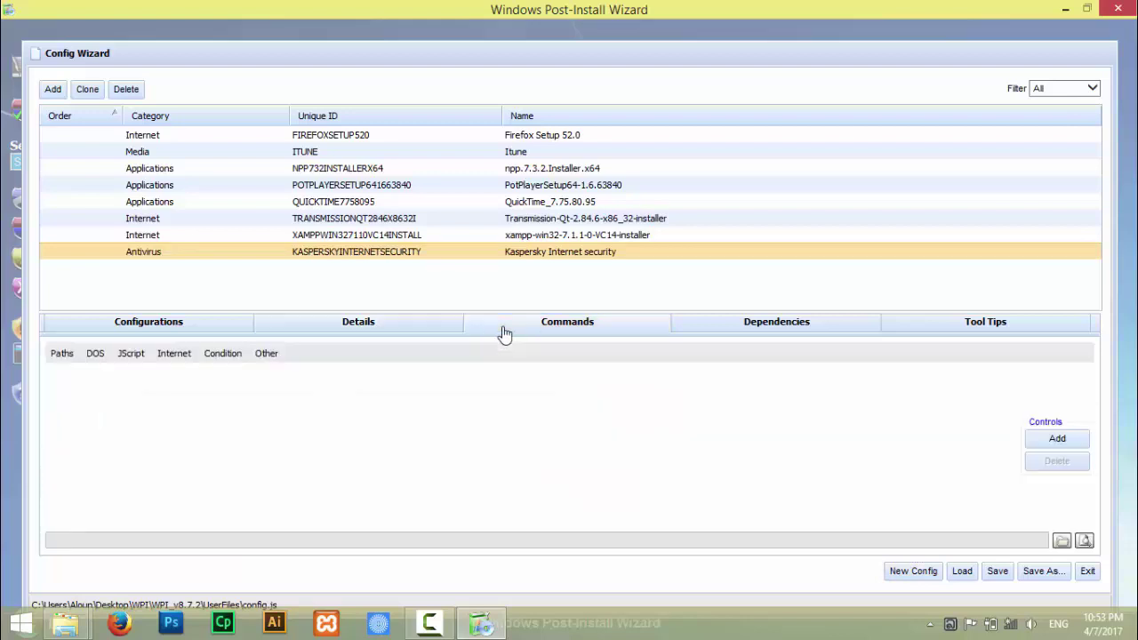
click(1060, 438)
click(1061, 541)
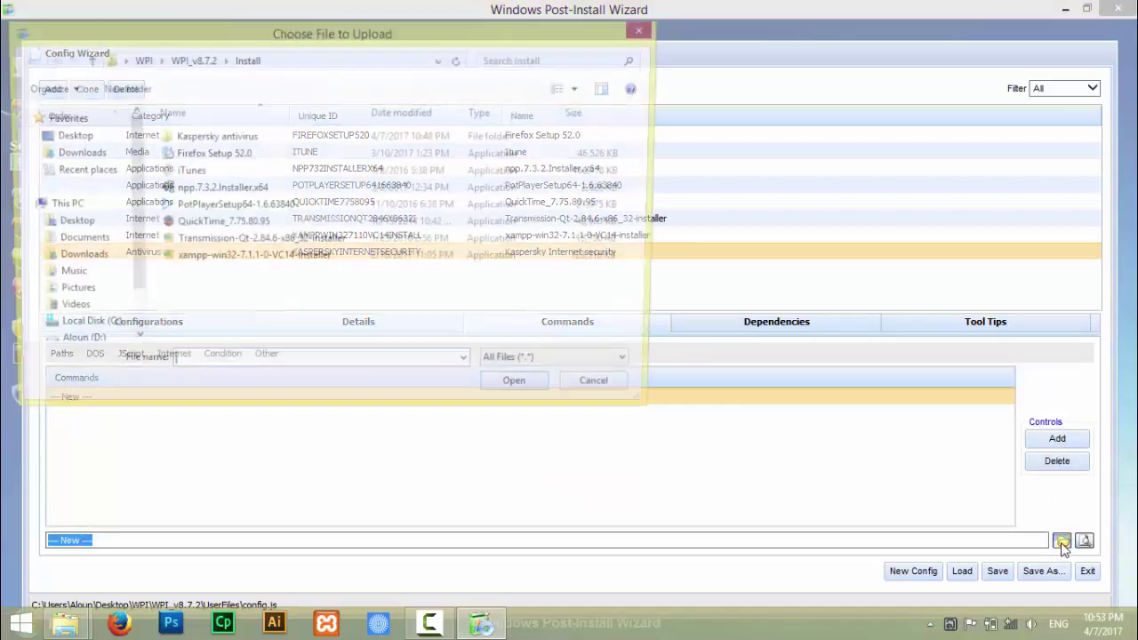
double_click(209, 139)
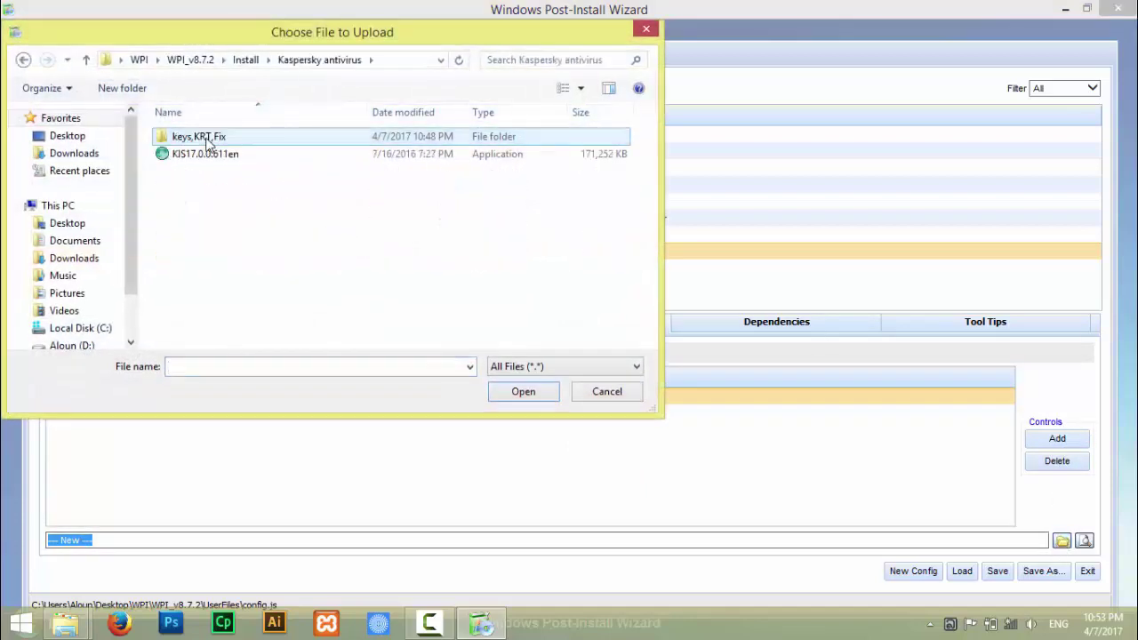
click(233, 154)
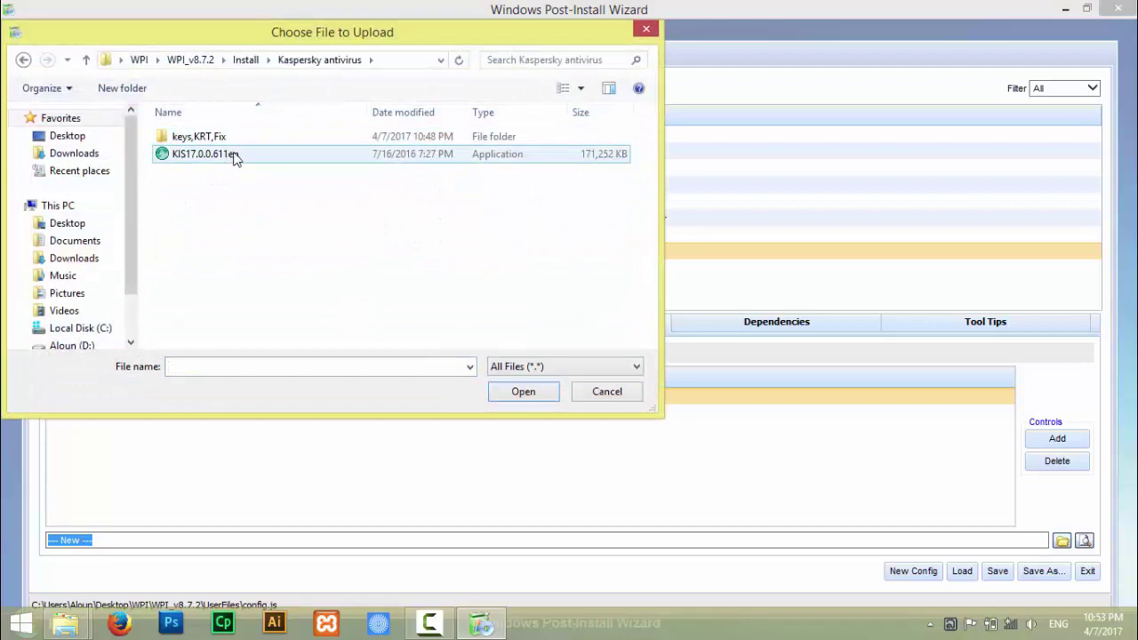
click(525, 395)
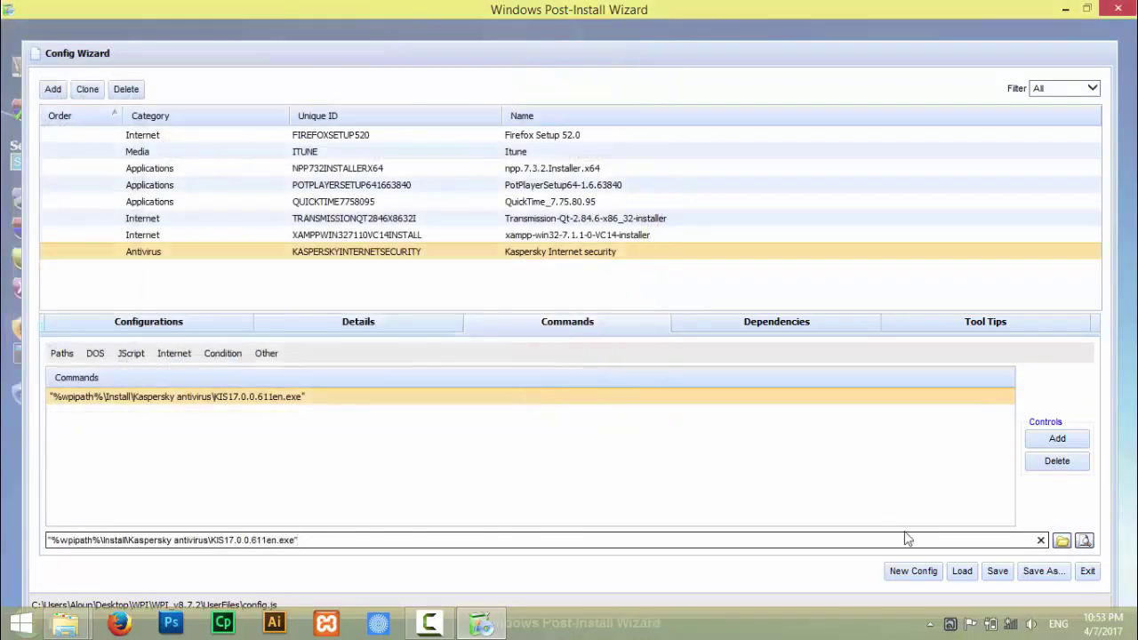
click(998, 572)
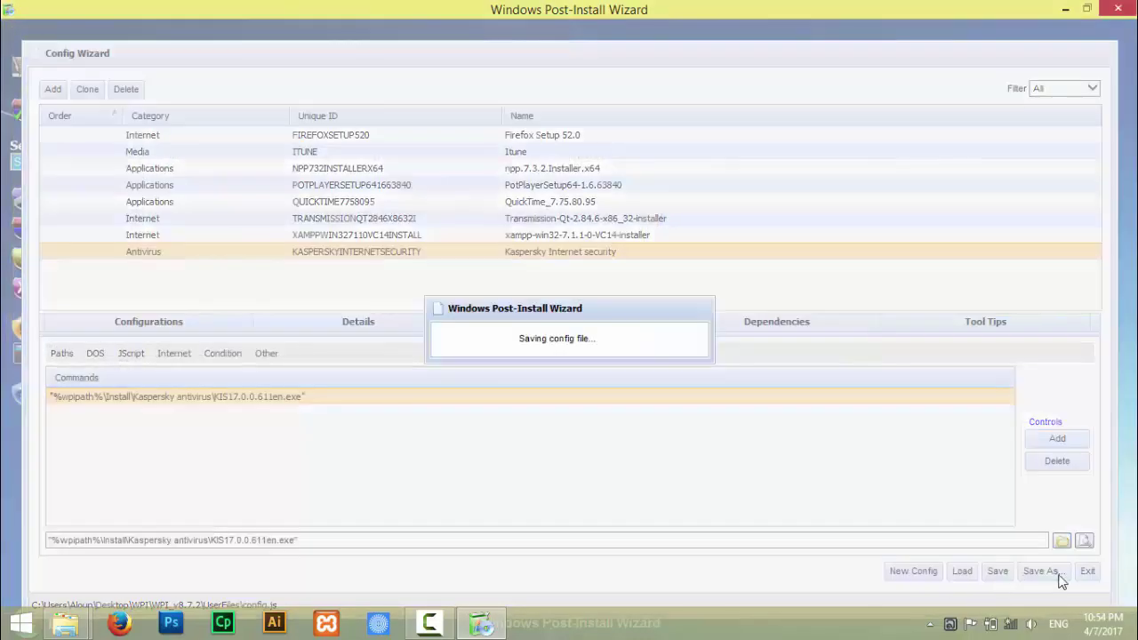
click(1090, 576)
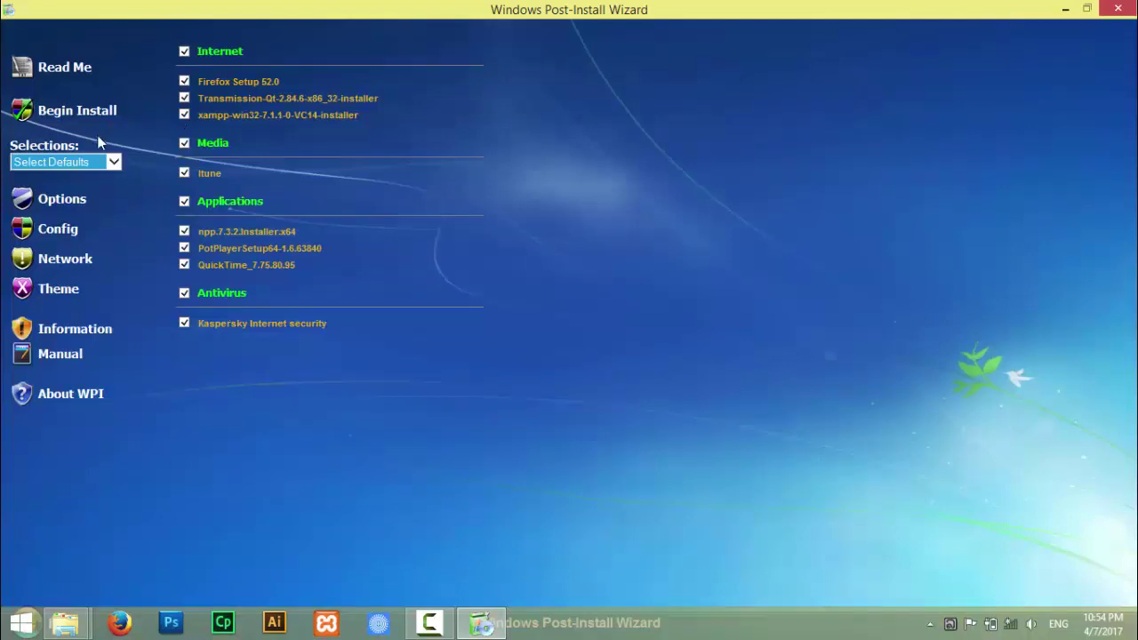
Try the Select None and Select All presets on the program list, and return to Select Defaults.
click(112, 163)
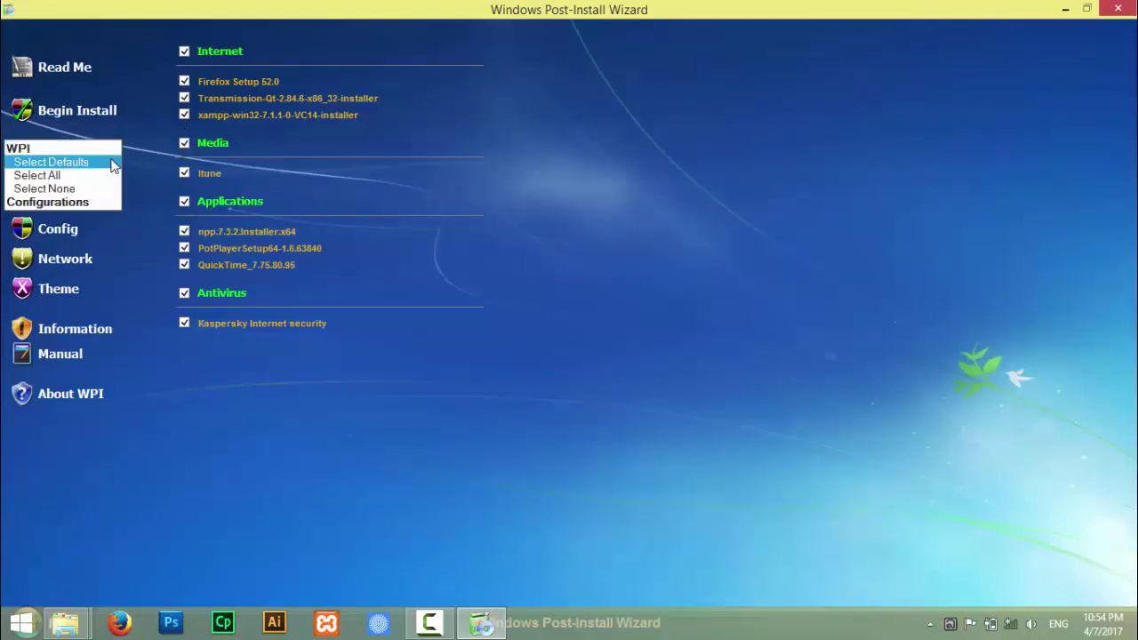
click(47, 187)
click(103, 161)
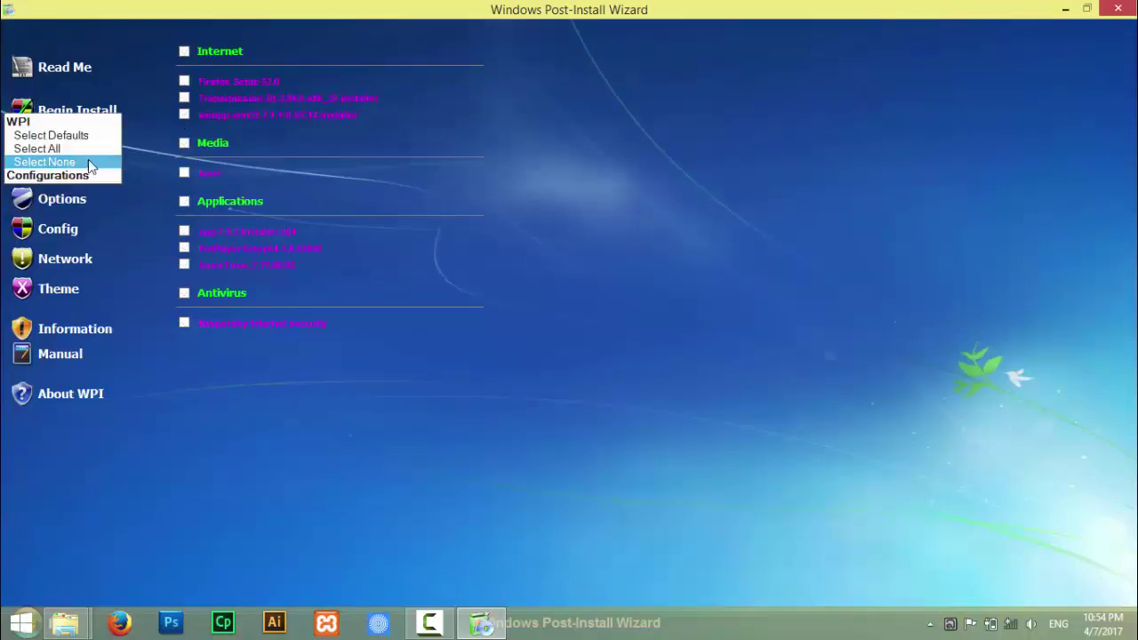
click(54, 149)
click(113, 161)
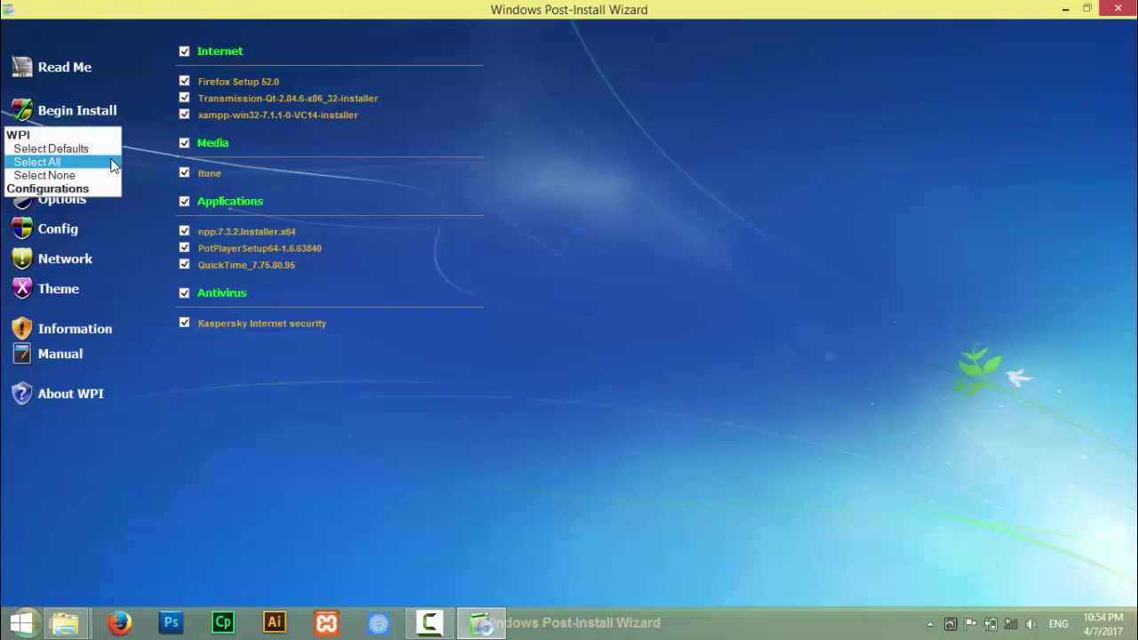
click(33, 158)
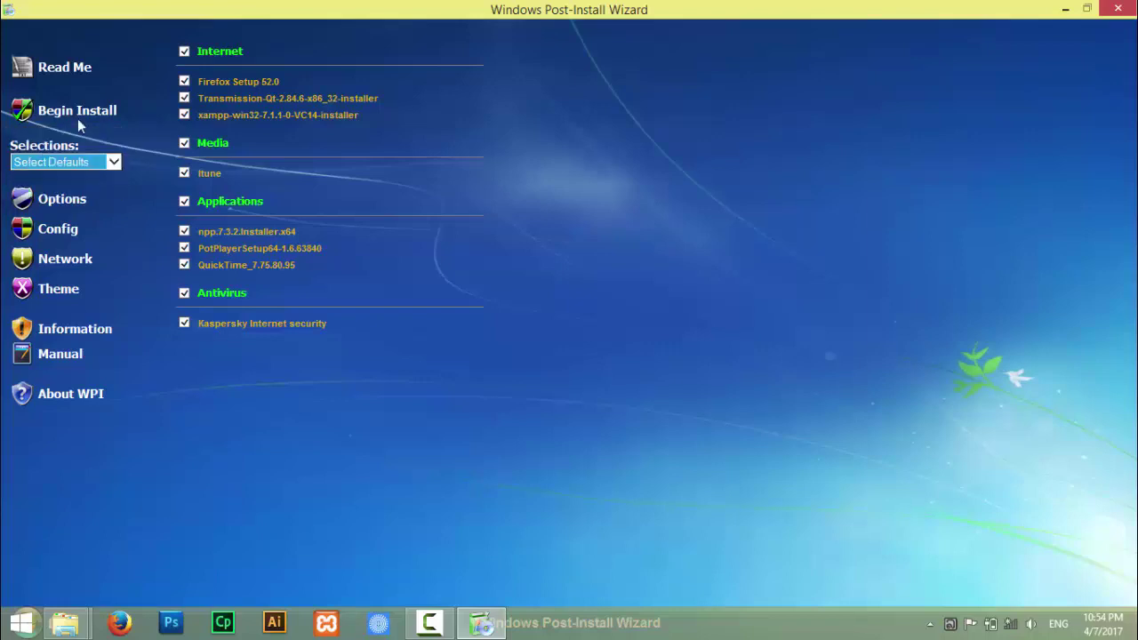
Deselect all programs in the Internet and Media categories.
click(184, 53)
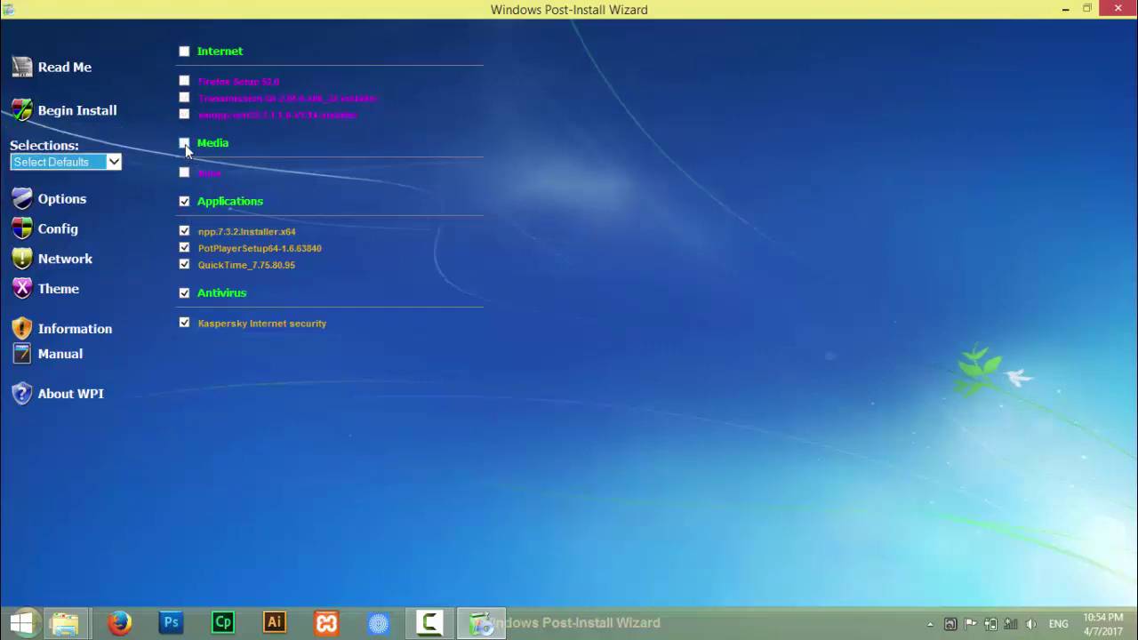